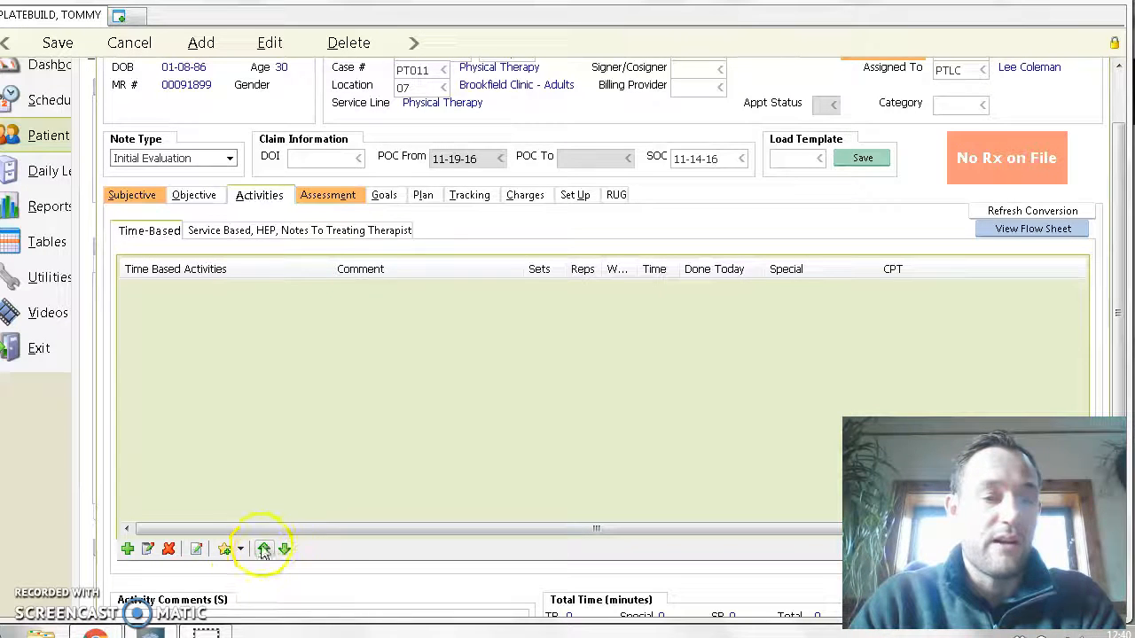
# - Start adding time-based activities and search the complete activity list for "SHoulder"
pyautogui.click(127, 549)
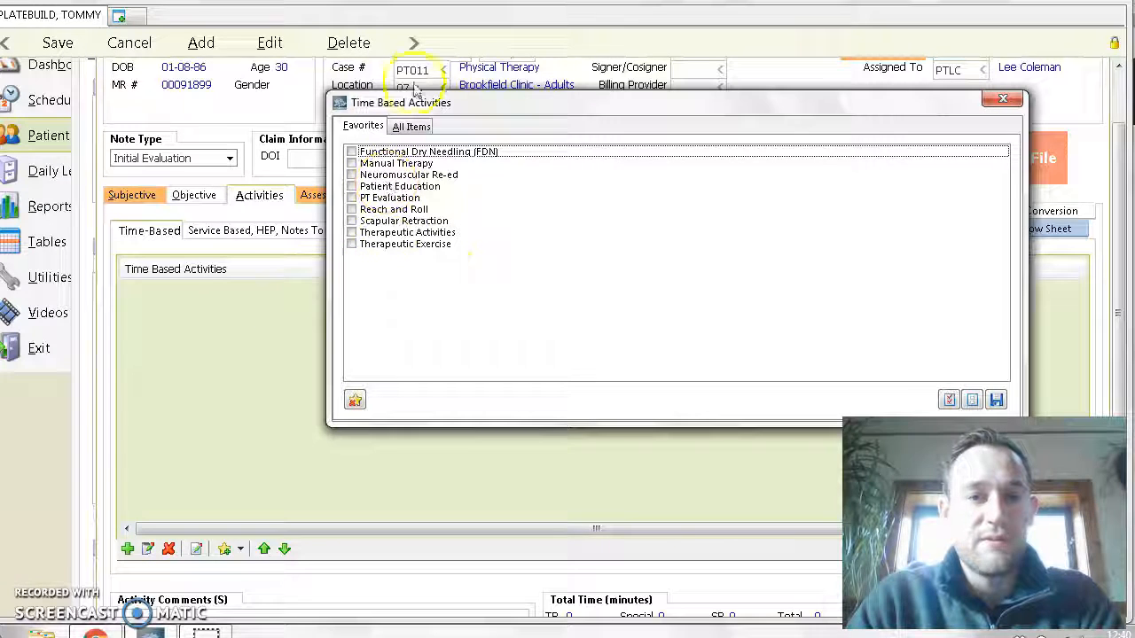
pyautogui.click(411, 125)
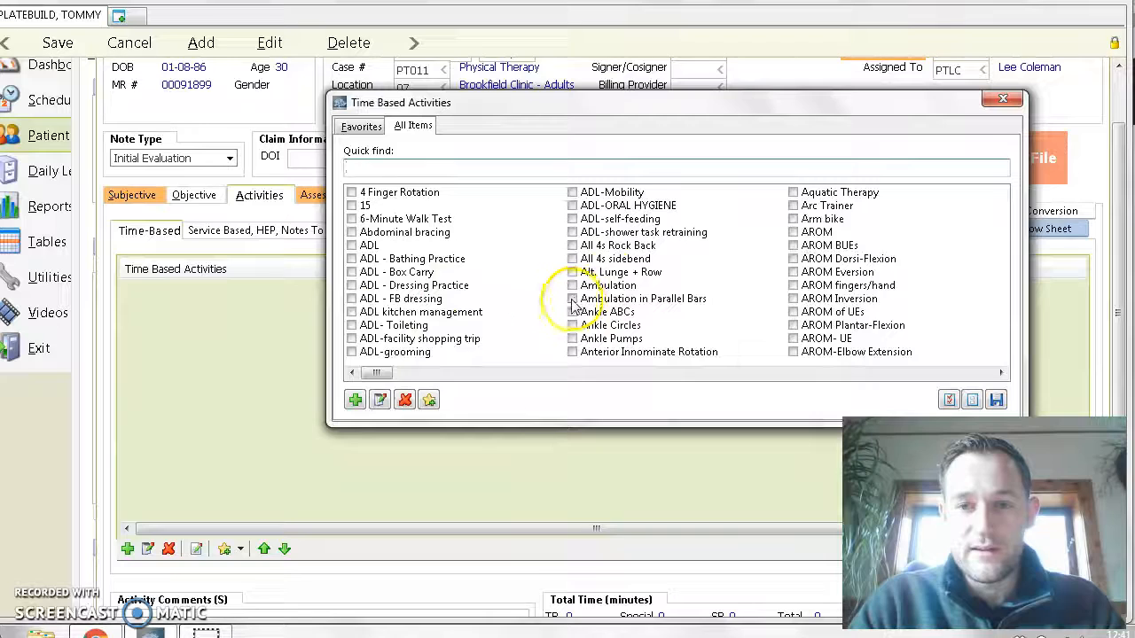
pyautogui.write('SHoulder,')
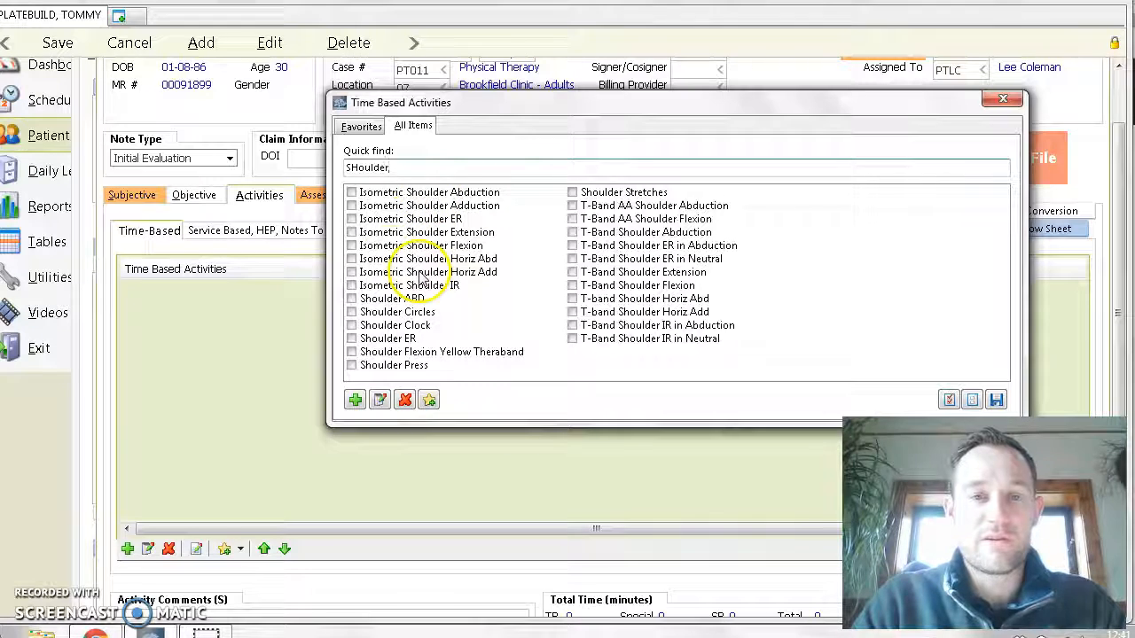
# - Add the isometric shoulder activities Abduction, Adduction, ER, Extension, Flexion, Horiz Abd, Horiz Add and IR to the note
pyautogui.click(351, 192)
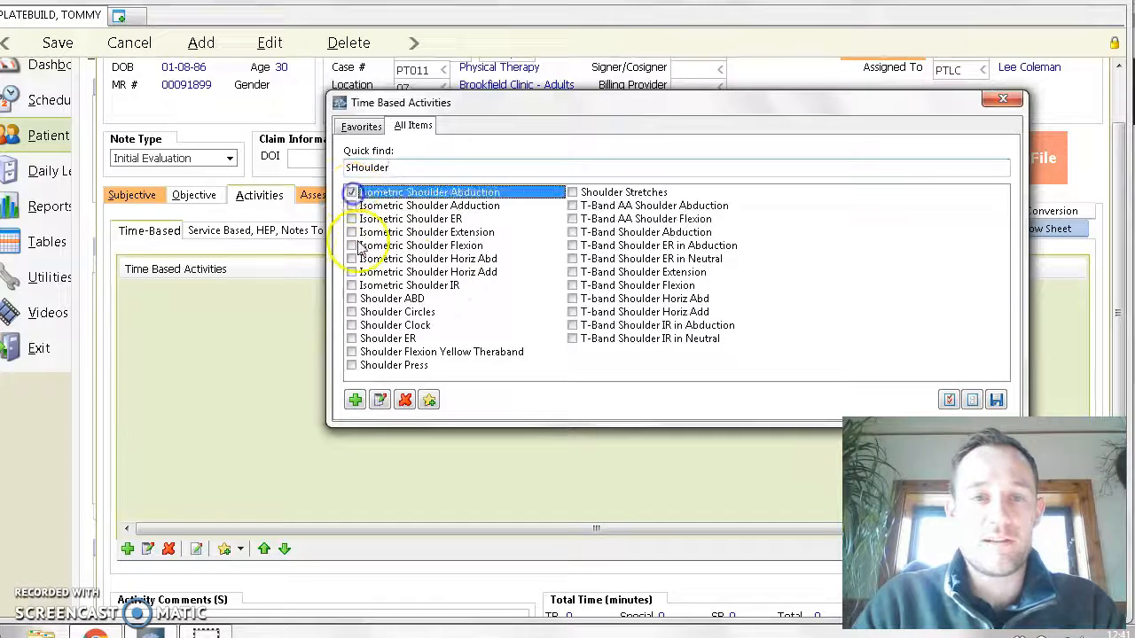
pyautogui.click(351, 205)
pyautogui.click(351, 219)
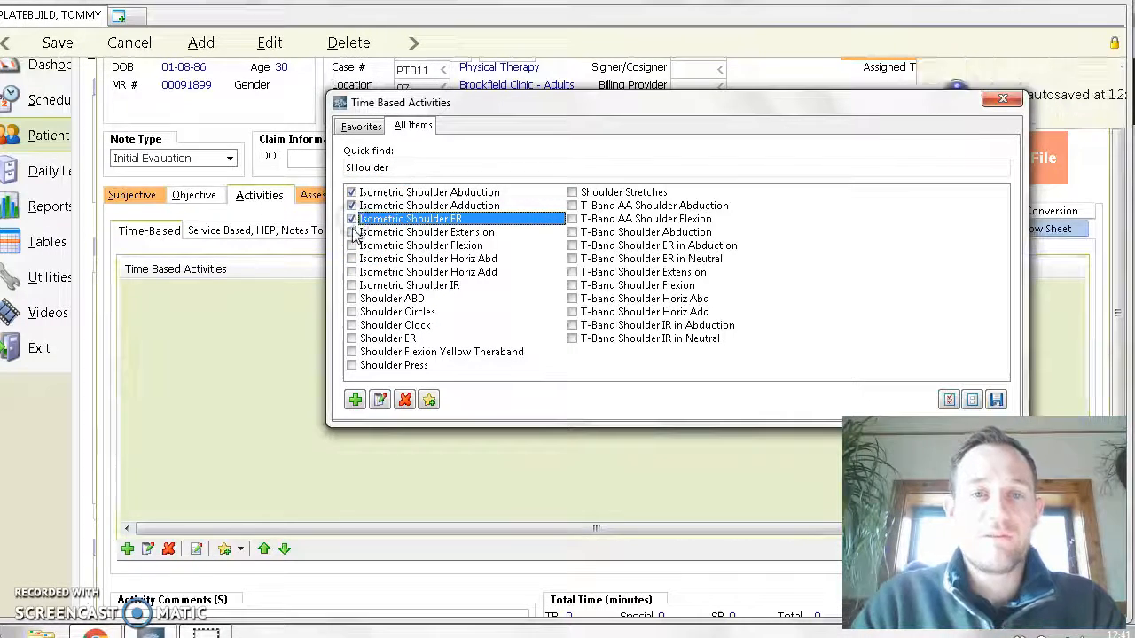
pyautogui.click(351, 232)
pyautogui.click(351, 246)
pyautogui.click(351, 259)
pyautogui.click(351, 272)
pyautogui.click(351, 285)
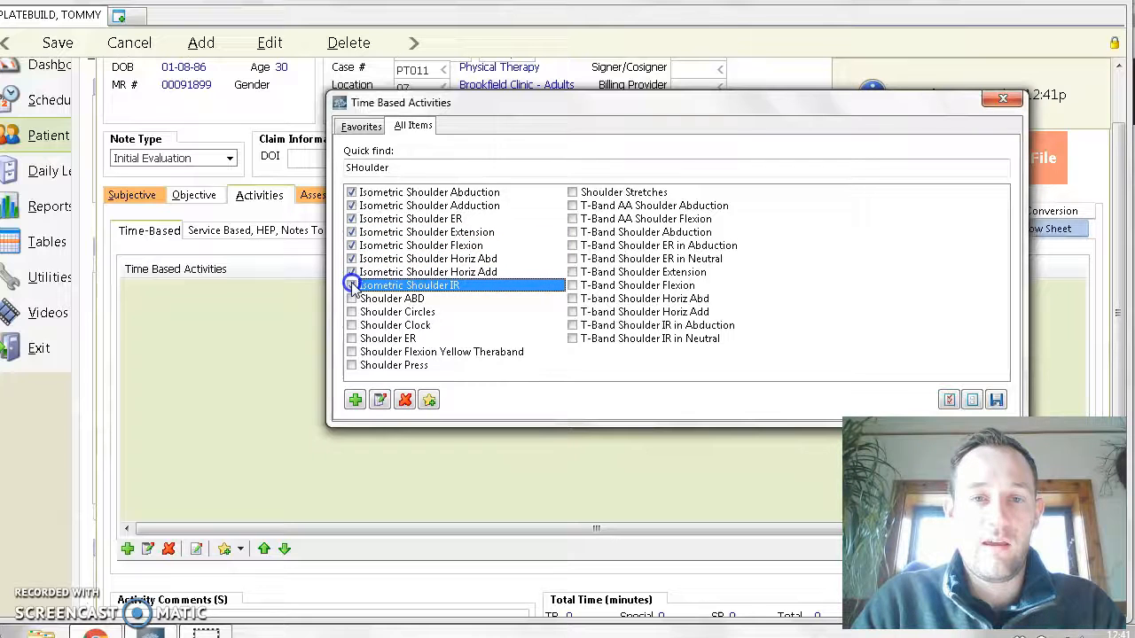
pyautogui.click(997, 399)
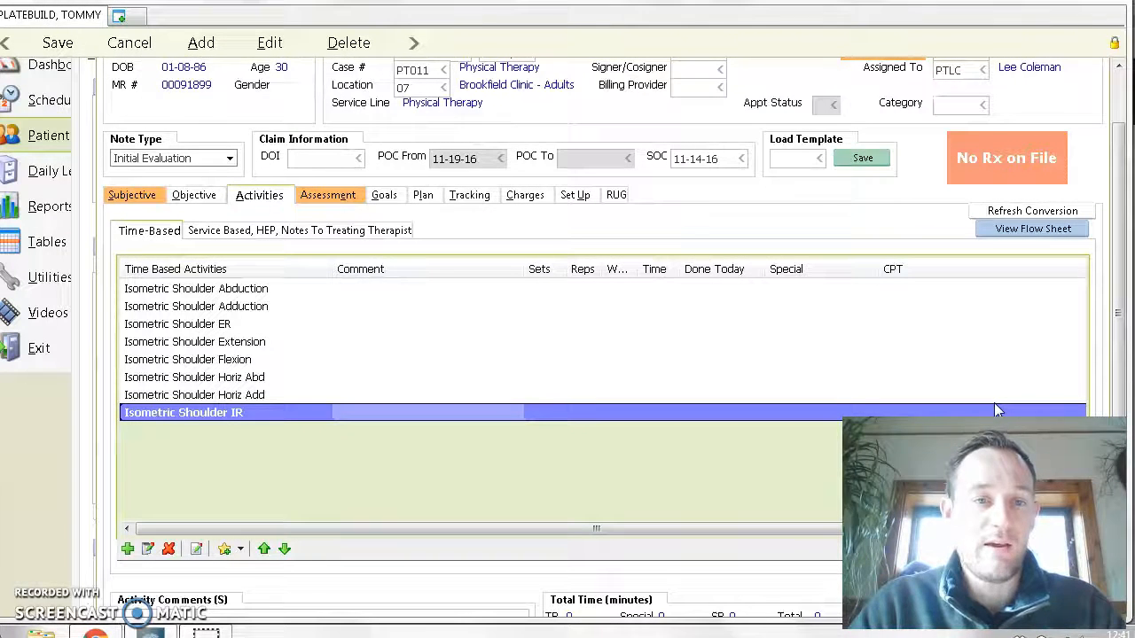
# - Replace the Isometric Shoulder IR activity with Shoulder Press
pyautogui.click(147, 551)
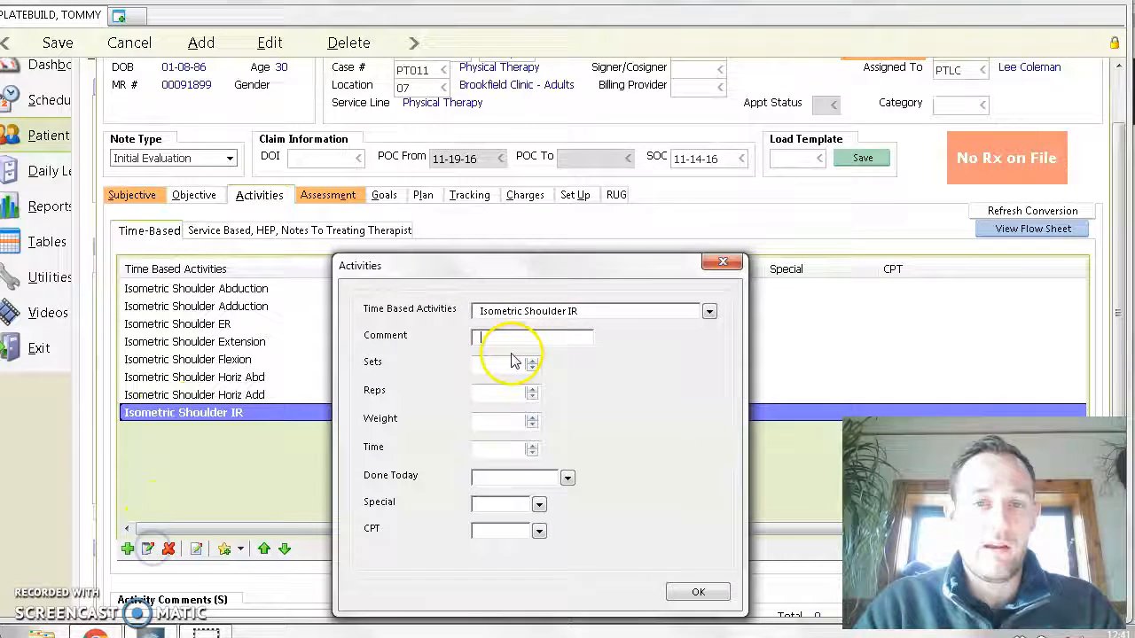
pyautogui.moveTo(532, 266); pyautogui.dragTo(532, 233)
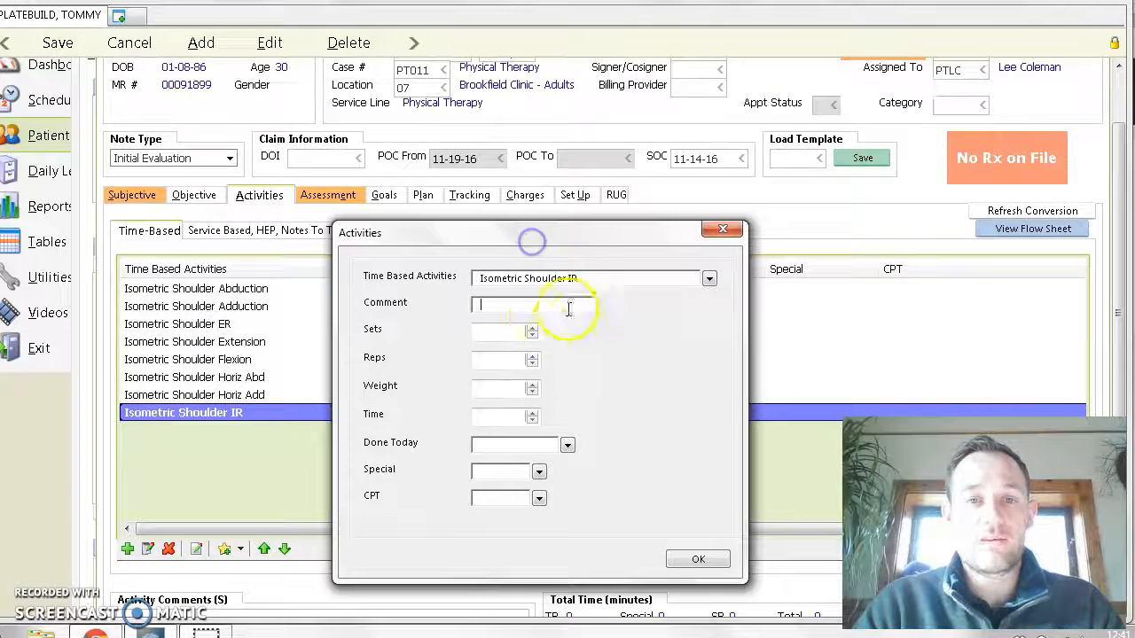
pyautogui.moveTo(583, 278); pyautogui.dragTo(485, 287)
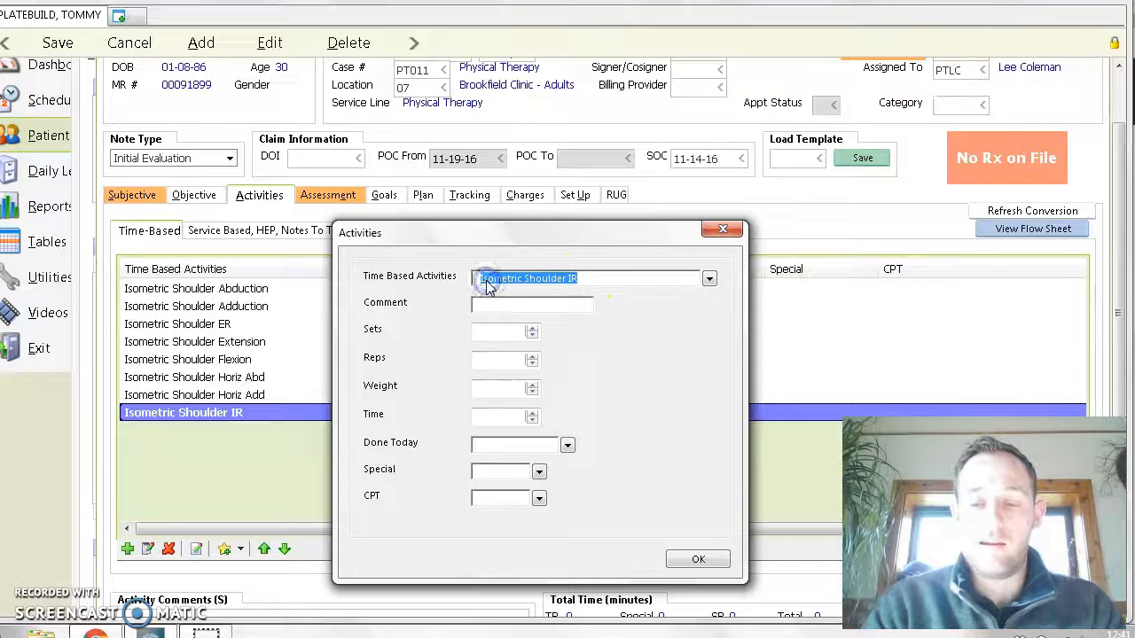
pyautogui.press('BackSpace')
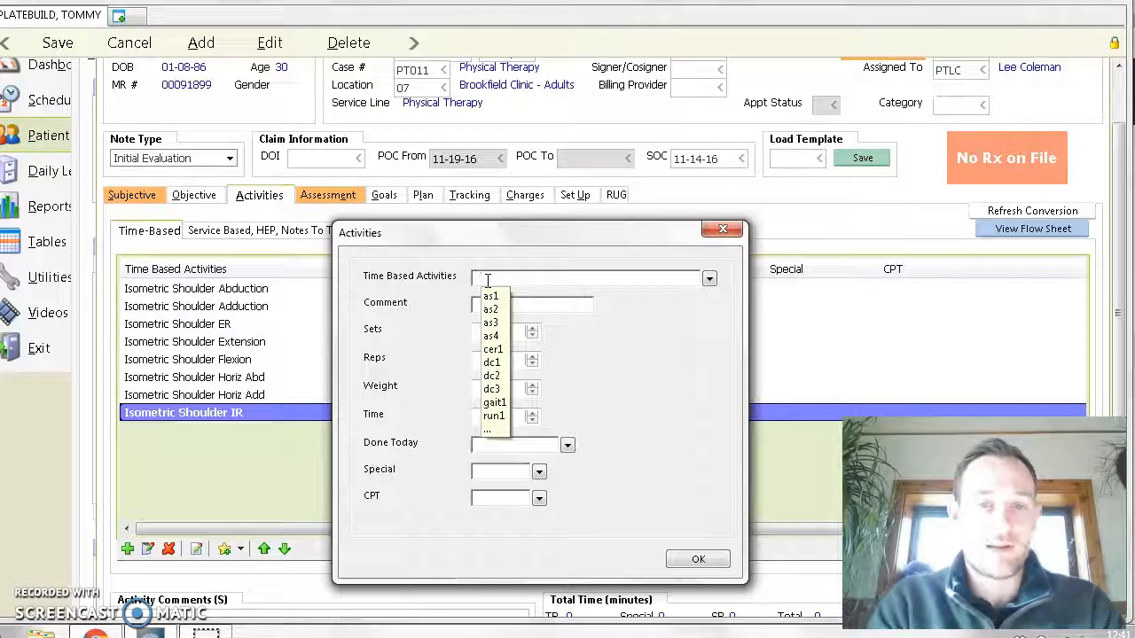
pyautogui.write('Shoulder Pre')
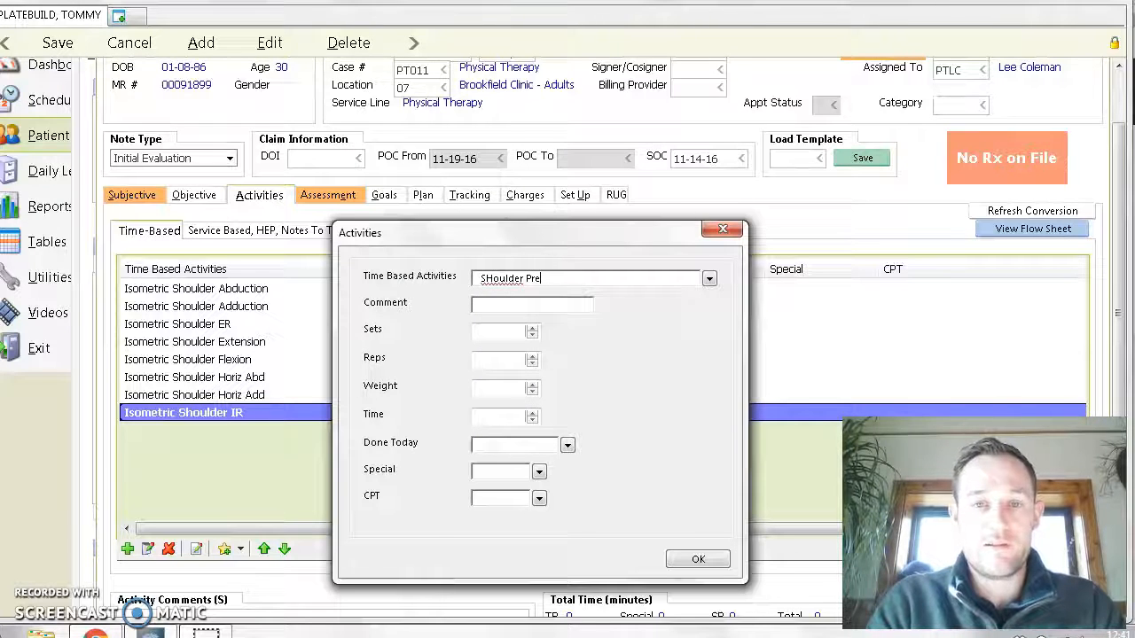
pyautogui.press('BackSpace')
pyautogui.press('BackSpace')
pyautogui.press('BackSpace')
pyautogui.press('BackSpace')
pyautogui.press('BackSpace')
pyautogui.press('BackSpace')
pyautogui.press('BackSpace')
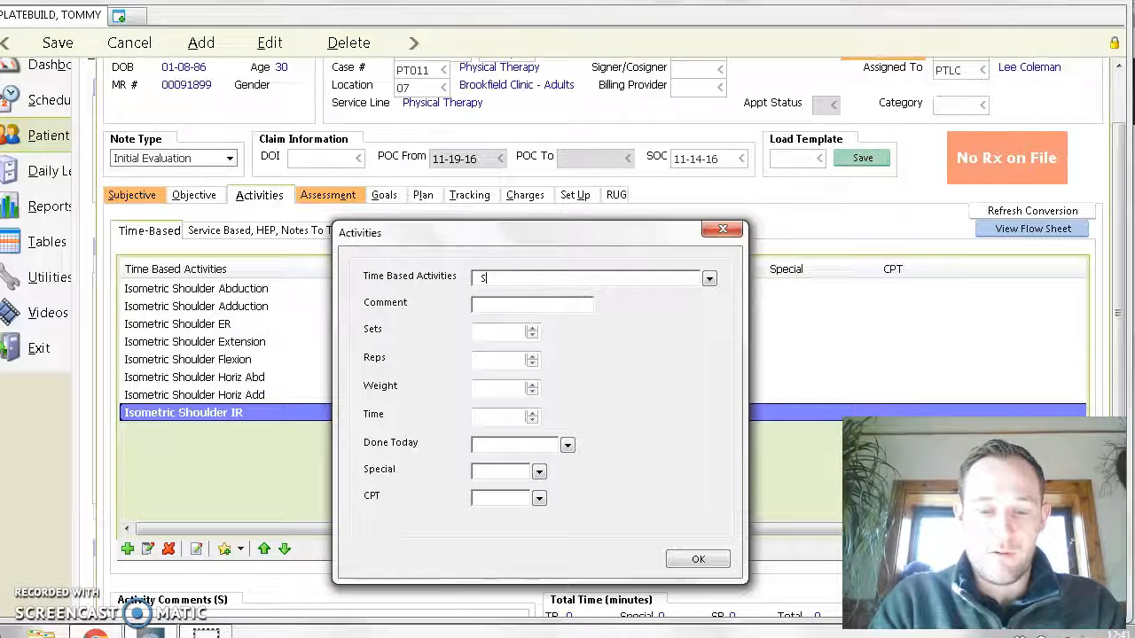
pyautogui.press('Return')
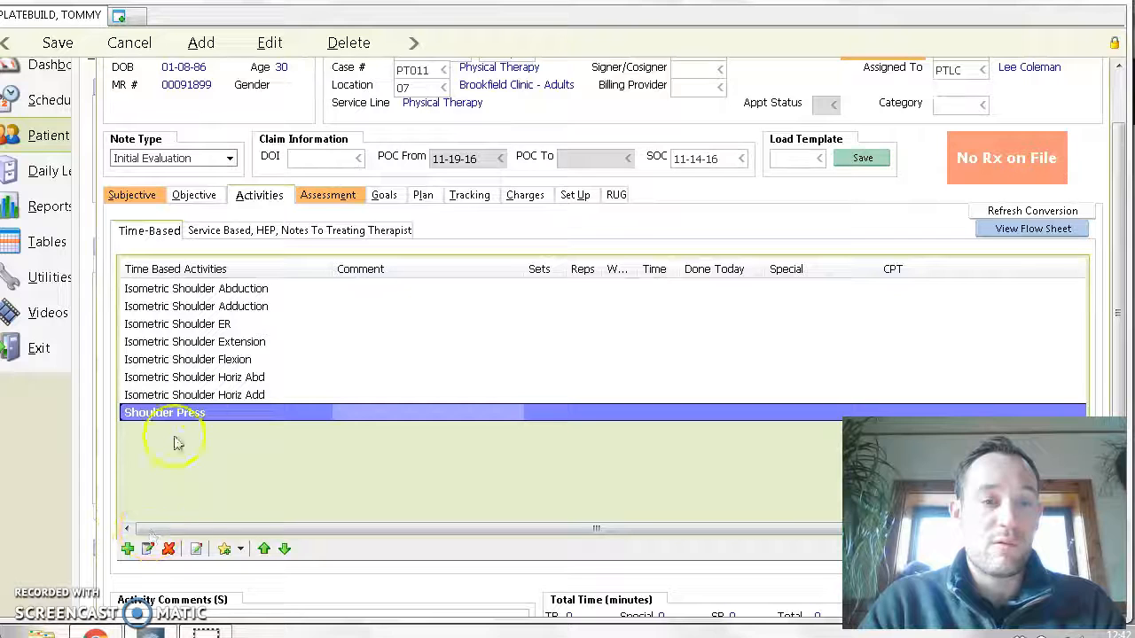
# - Remove Isometric Shoulder Flexion from the time-based activities
pyautogui.doubleClick(183, 401)
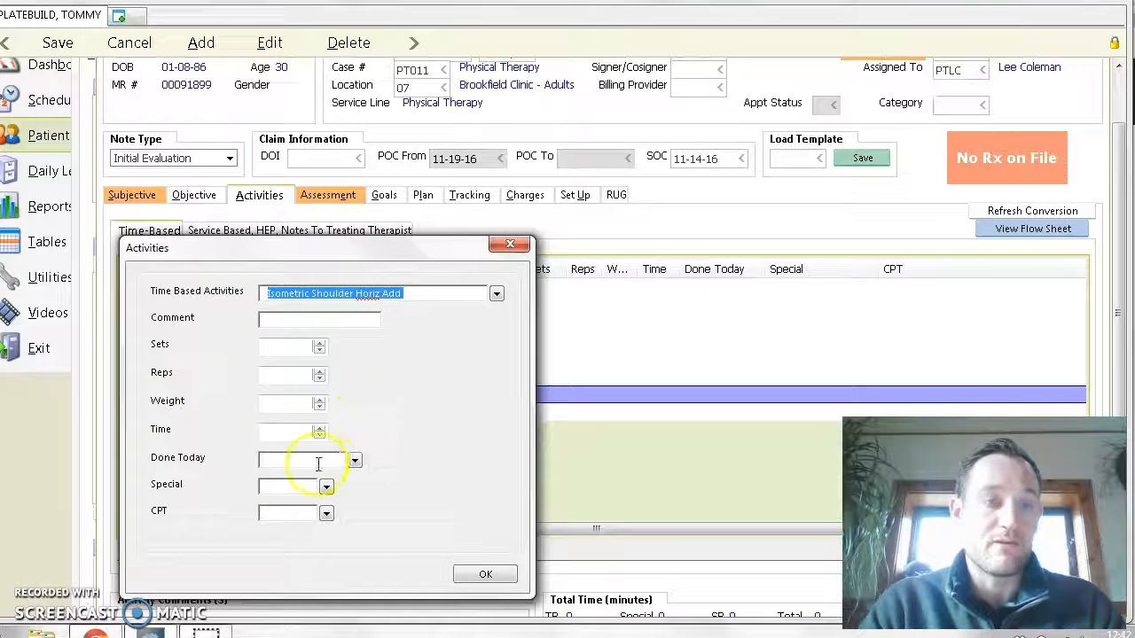
pyautogui.click(511, 244)
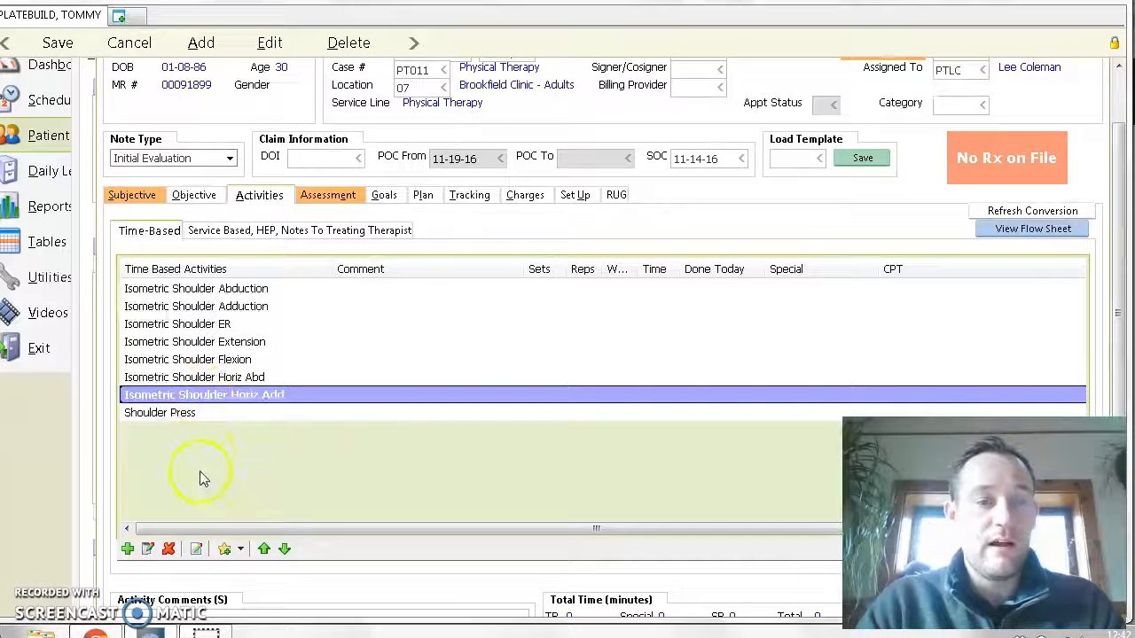
pyautogui.click(190, 359)
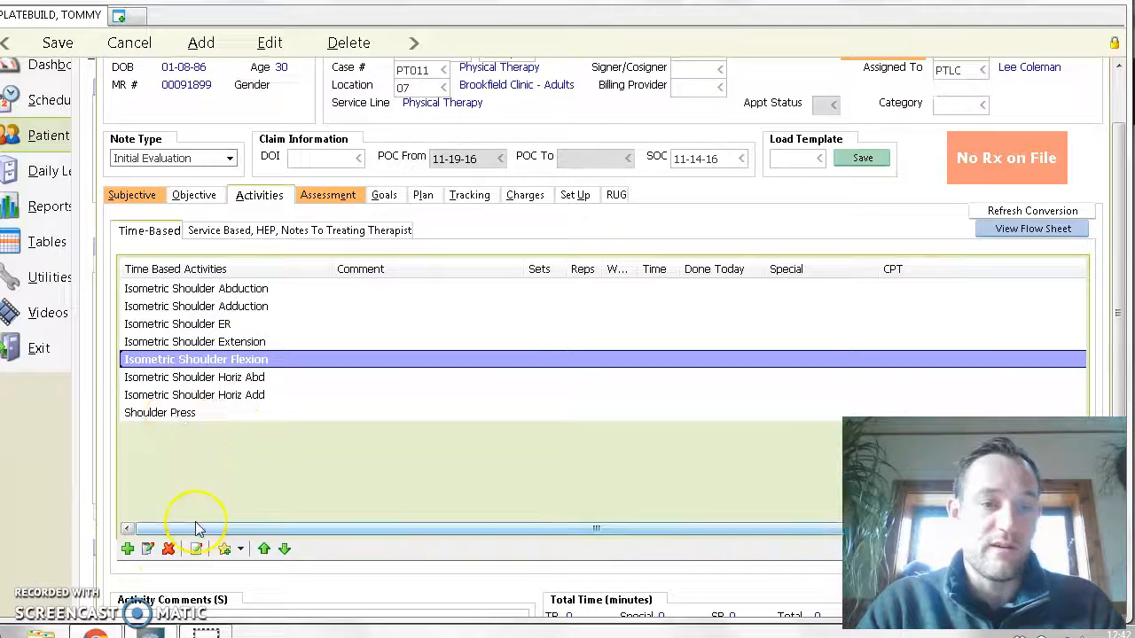
pyautogui.click(169, 548)
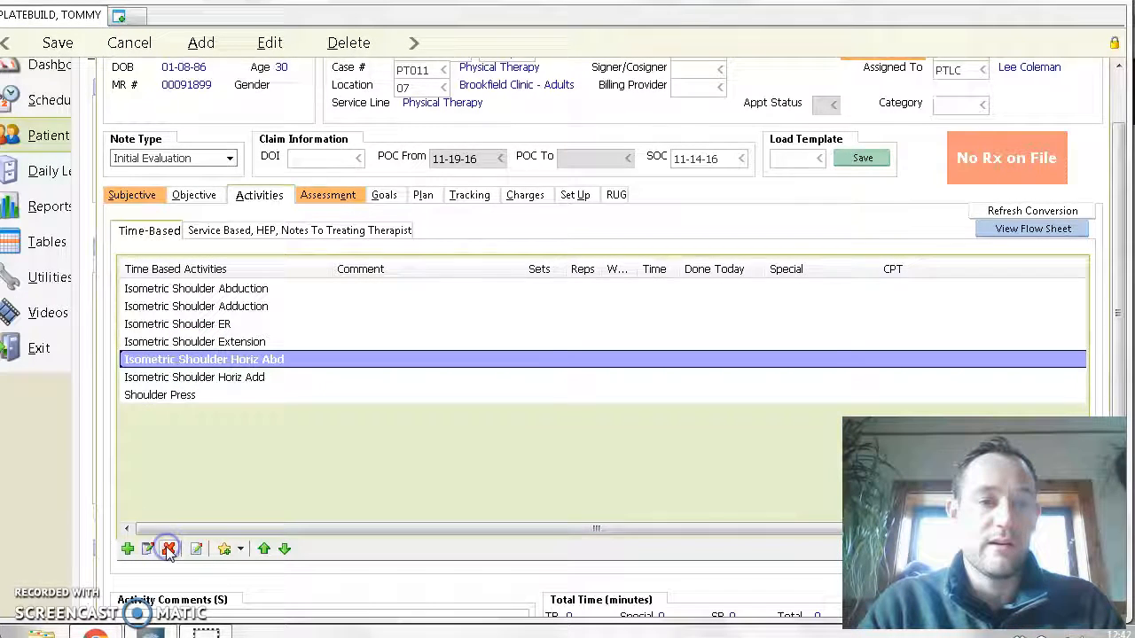
pyautogui.click(184, 414)
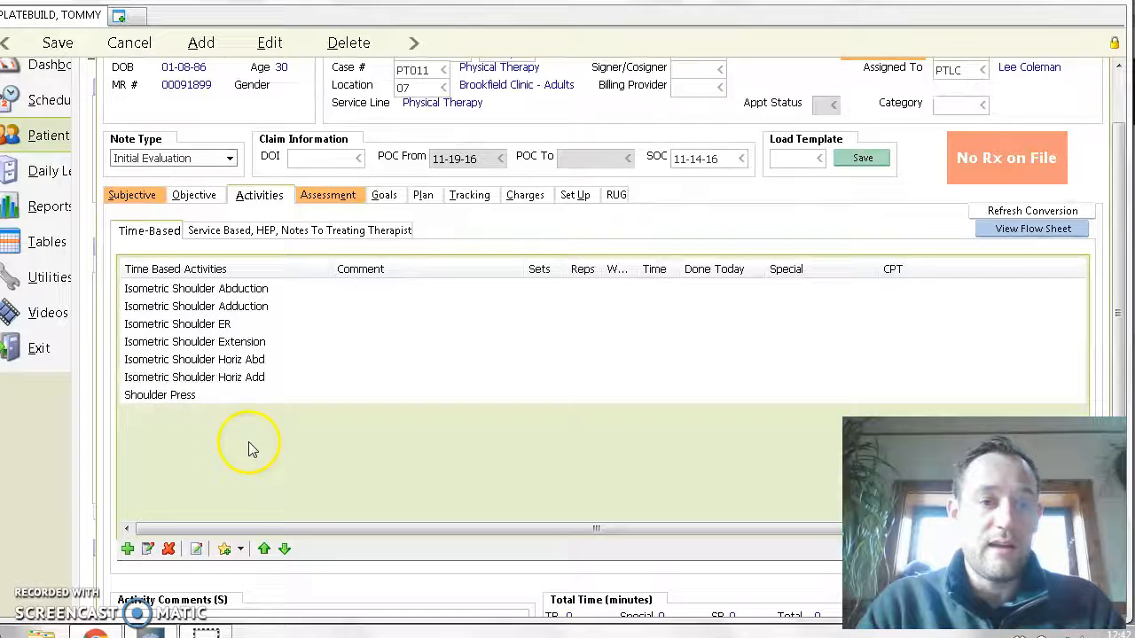
# - Add a free-form time-based activity named with the therapist's first name in possessive form followed by "Awesome Shoulder Exercise"
pyautogui.click(197, 549)
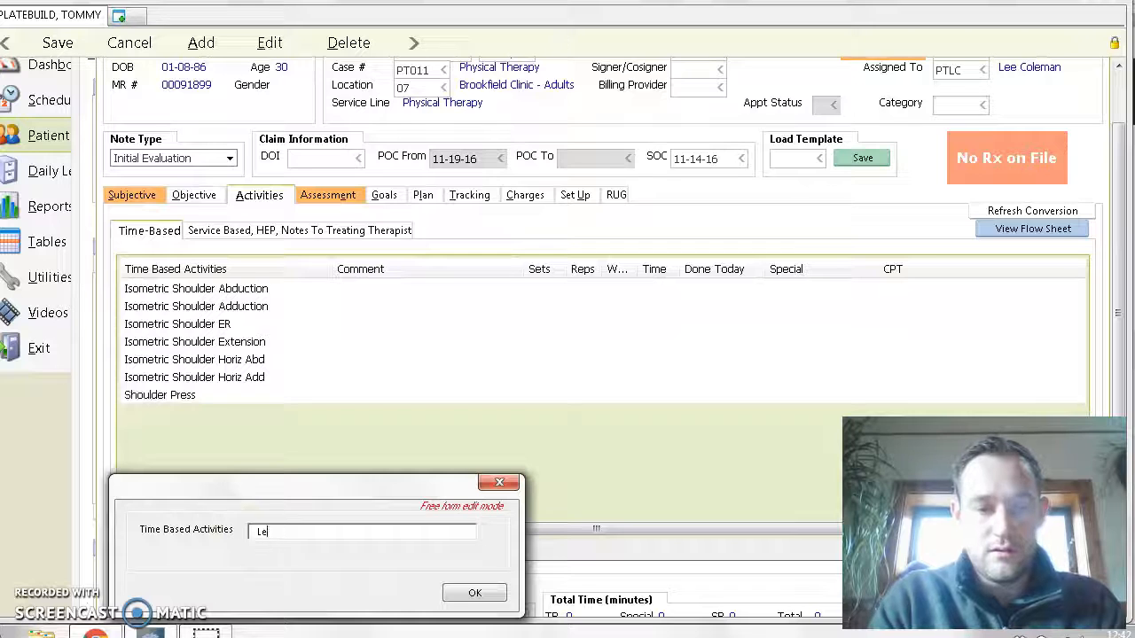
pyautogui.write("Lee's Awesome Shoulder")
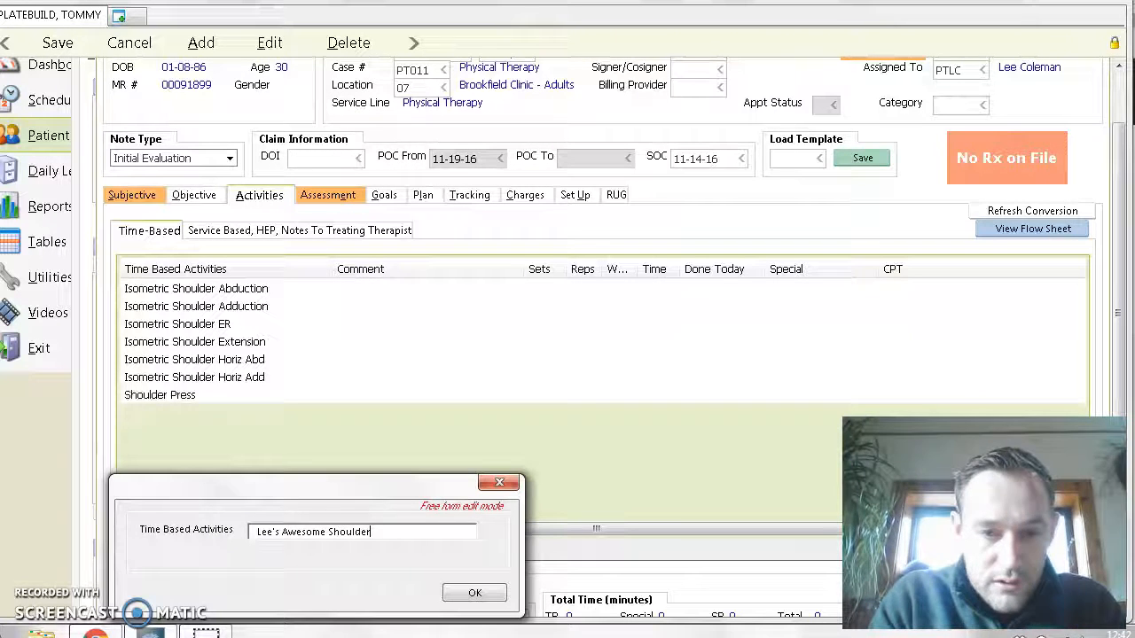
pyautogui.write(' Exercise')
pyautogui.press('Return')
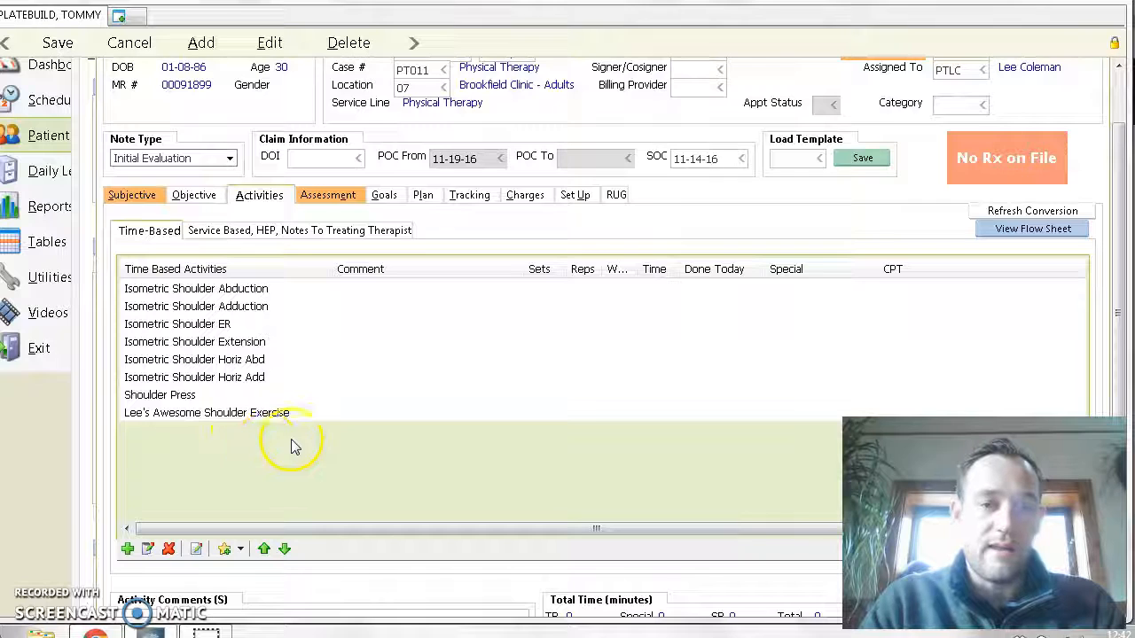
pyautogui.click(251, 414)
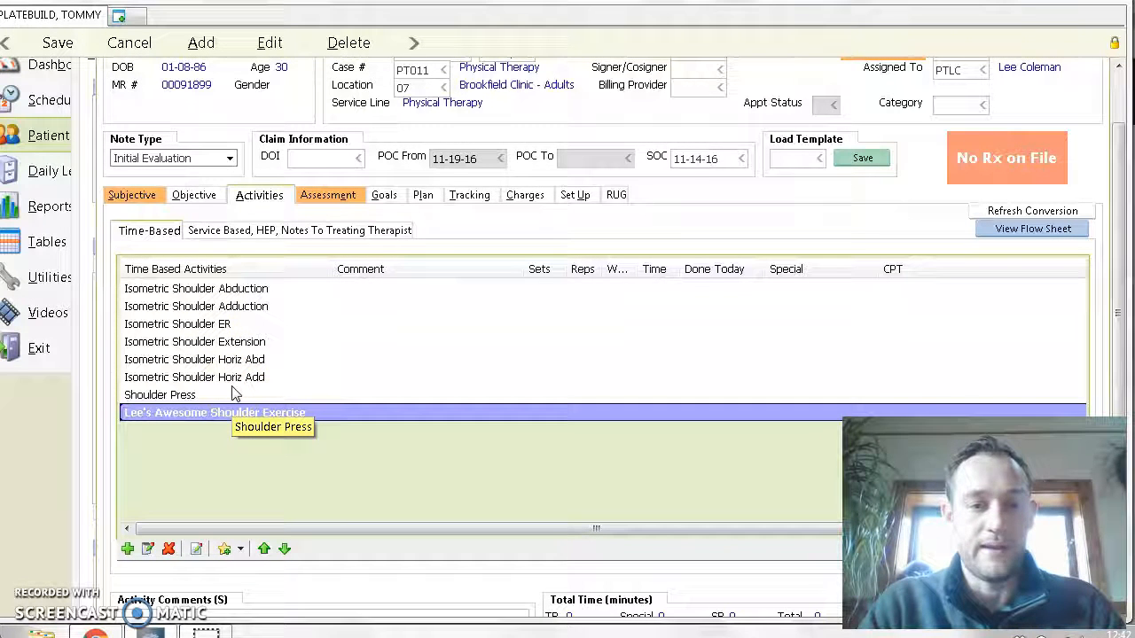
pyautogui.click(191, 290)
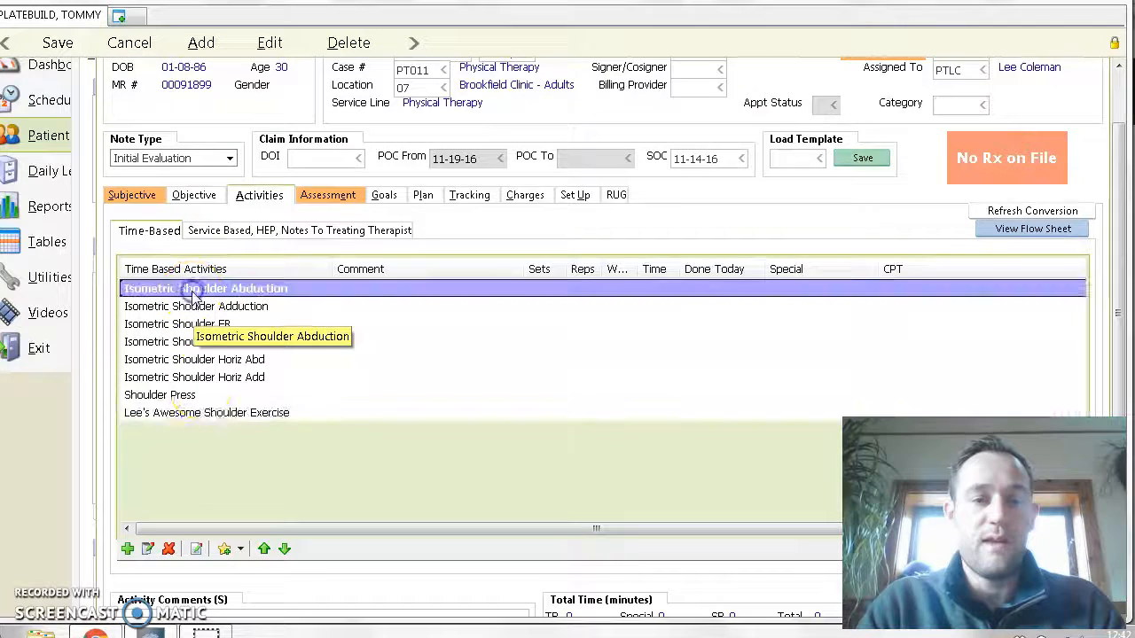
pyautogui.click(228, 414)
pyautogui.click(257, 443)
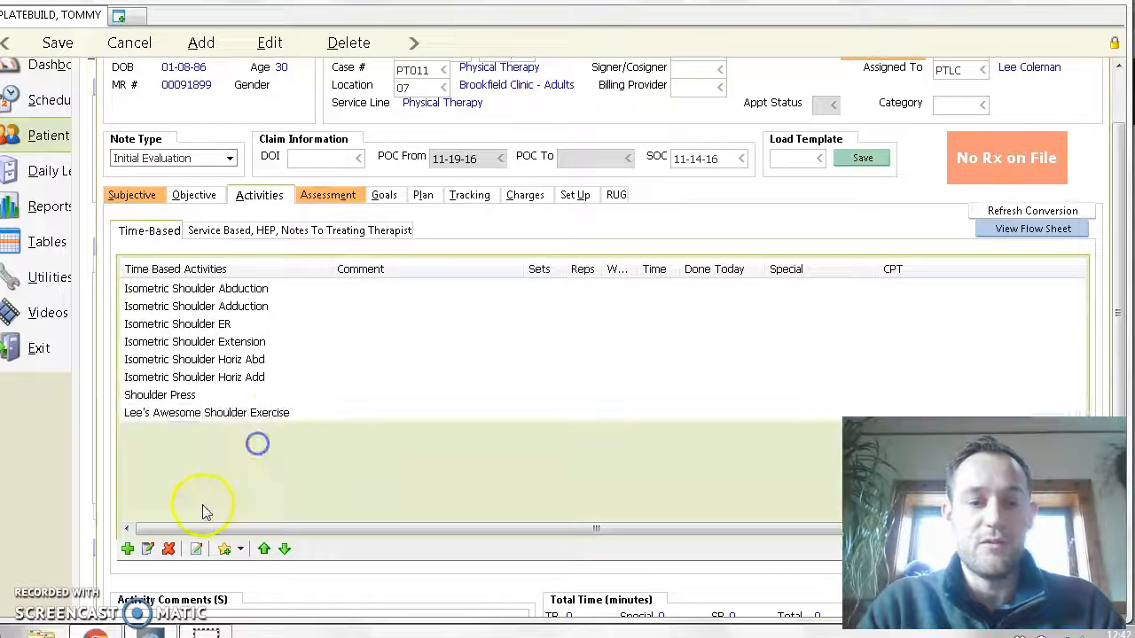
# - Save the current activity set as a template for the current user, described as the therapist's possessive first name plus "Awesome Shoulder Set Stage 1"
pyautogui.click(226, 550)
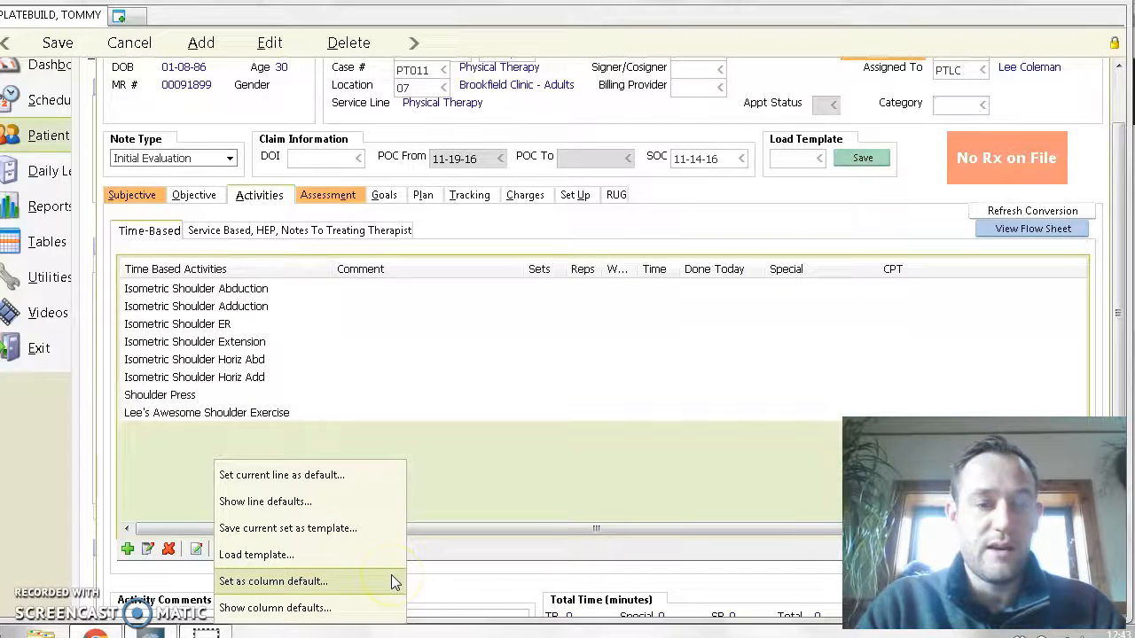
pyautogui.click(283, 532)
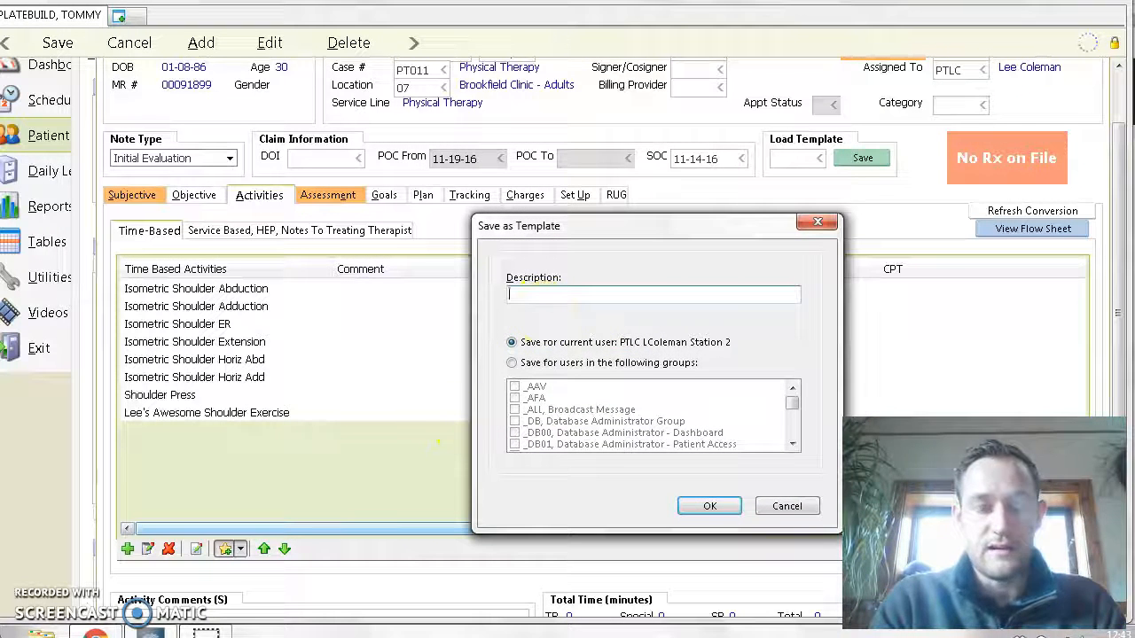
pyautogui.write("Lee's Awesome Shoulder Set Stage 1")
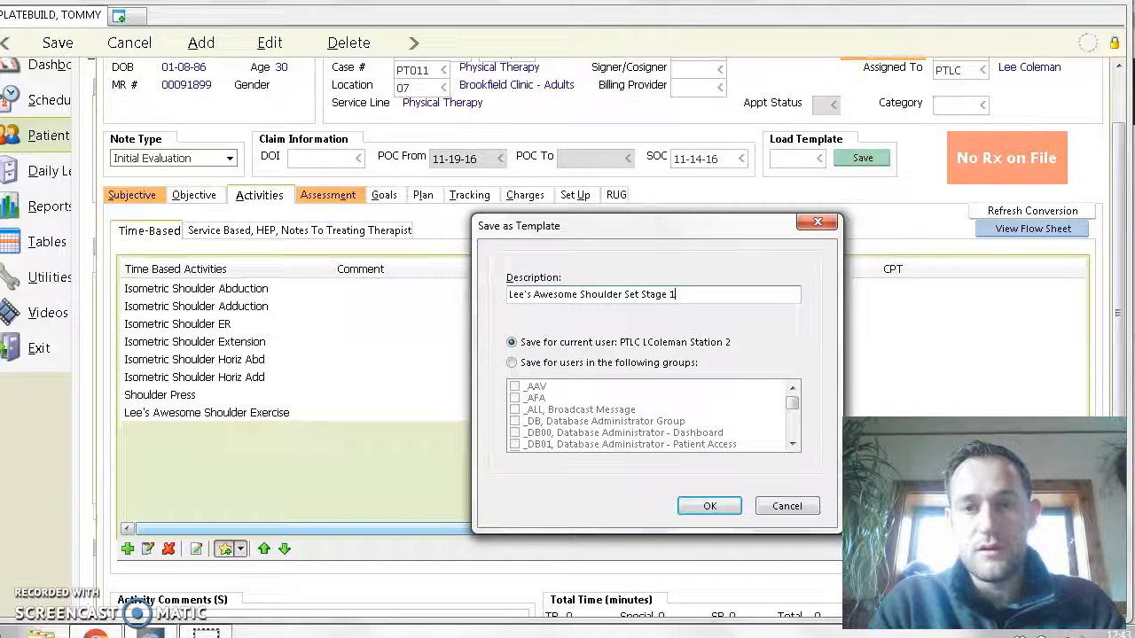
pyautogui.press('Return')
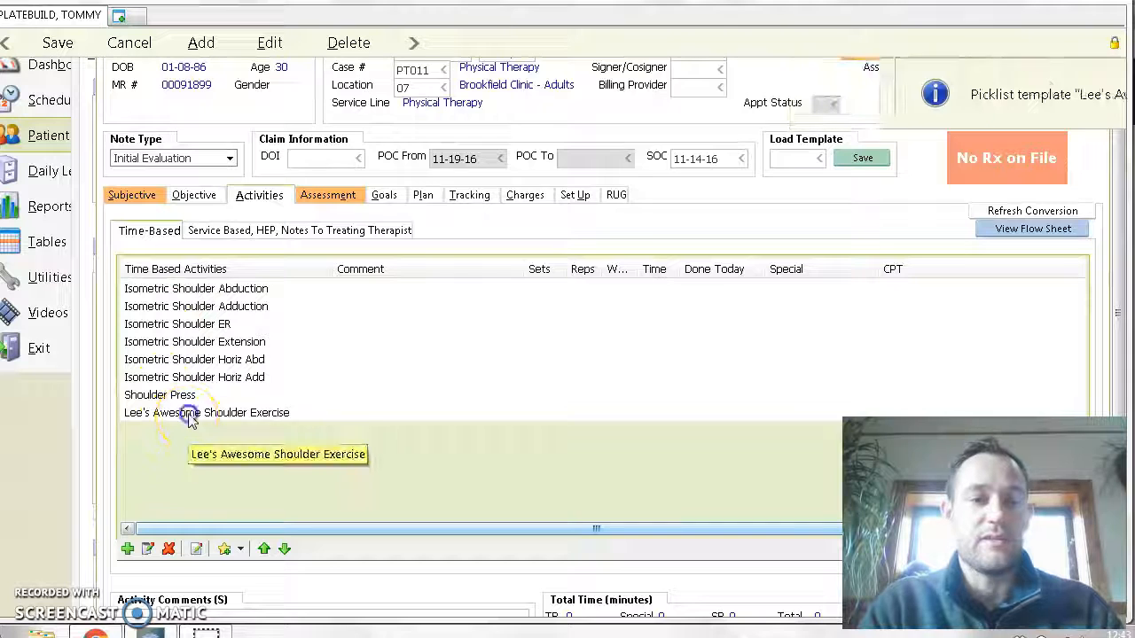
# - Delete all activities from the time-based list, from Isometric Shoulder Abduction through the custom shoulder exercise
pyautogui.click(178, 413)
pyautogui.keyDown('shift'); pyautogui.click(220, 289); pyautogui.keyUp('shift')
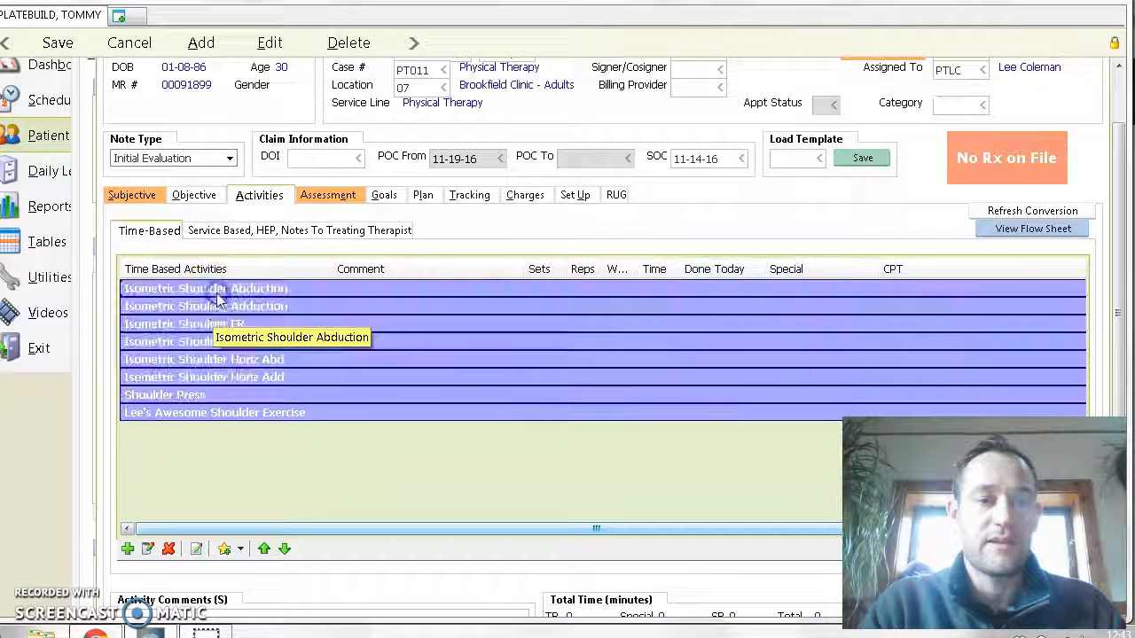
pyautogui.click(170, 549)
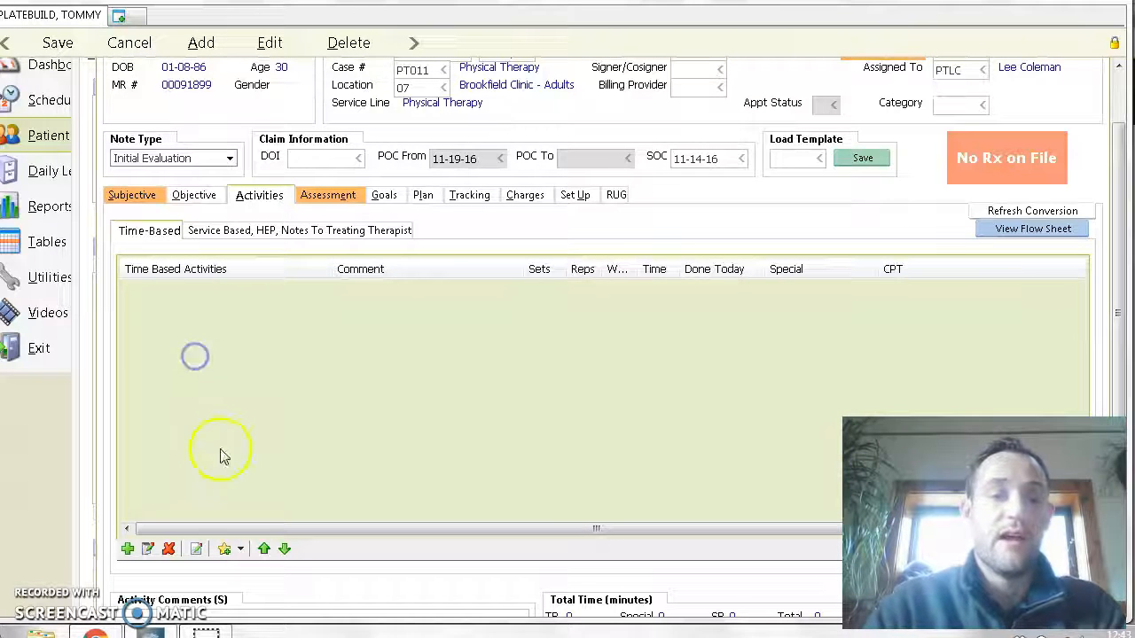
# - Show only personal templates and load the "Awesome Shoulder Set Stage 1" template into the time-based activities
pyautogui.click(239, 548)
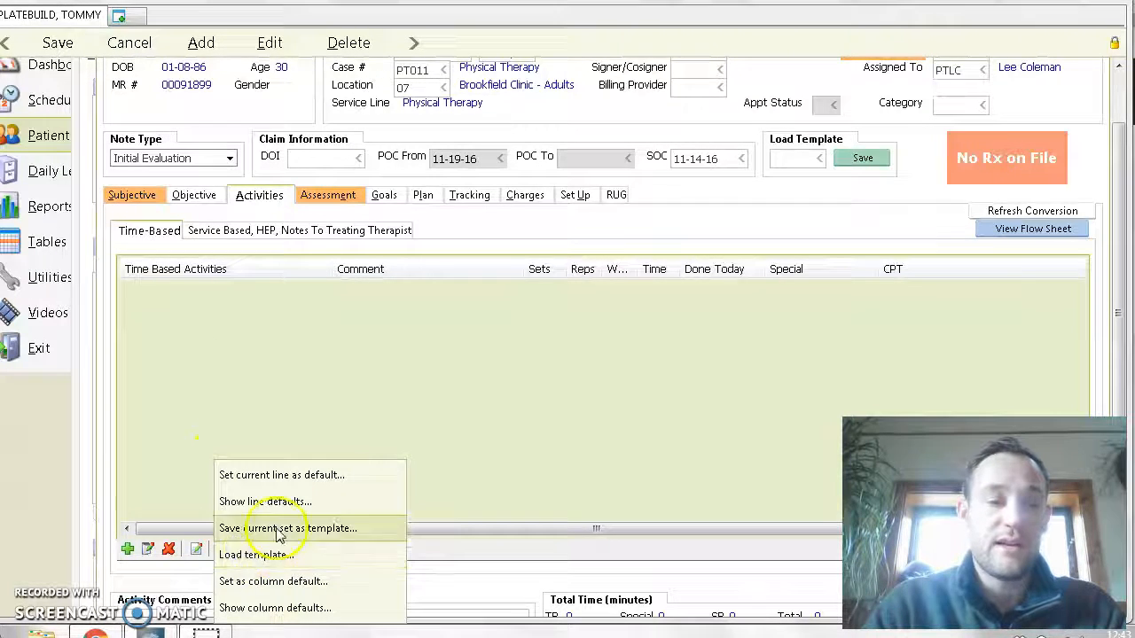
pyautogui.click(257, 556)
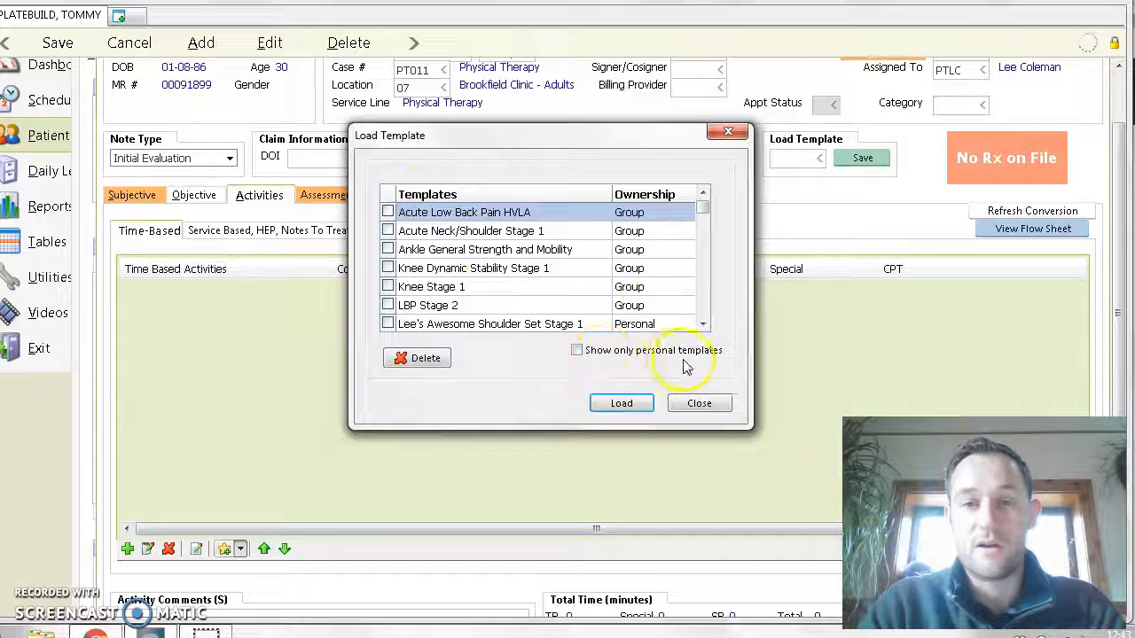
pyautogui.click(577, 352)
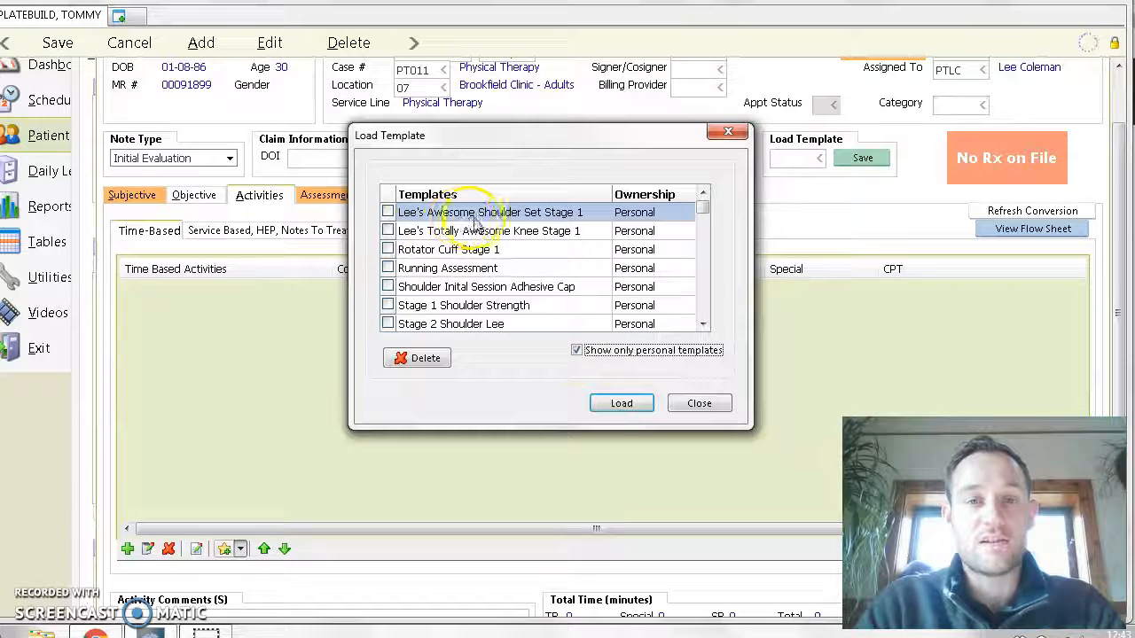
pyautogui.click(388, 212)
pyautogui.click(612, 404)
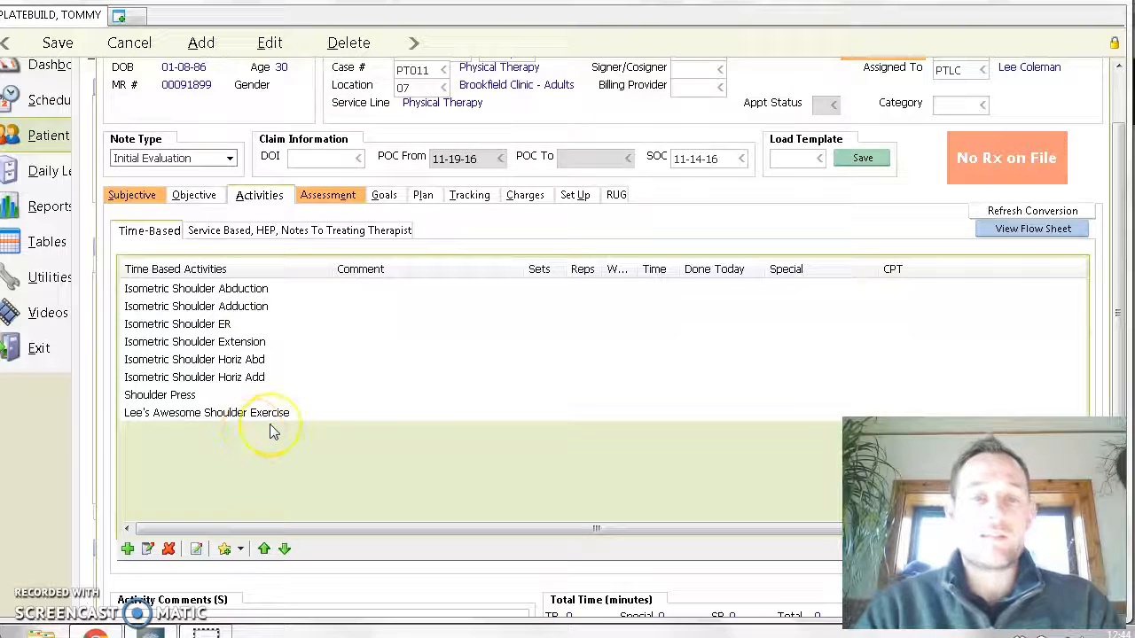
# - Add the favorite Therapeutic Exercise to the time-based activities and move it above Isometric Shoulder Abduction to head the list
pyautogui.click(209, 295)
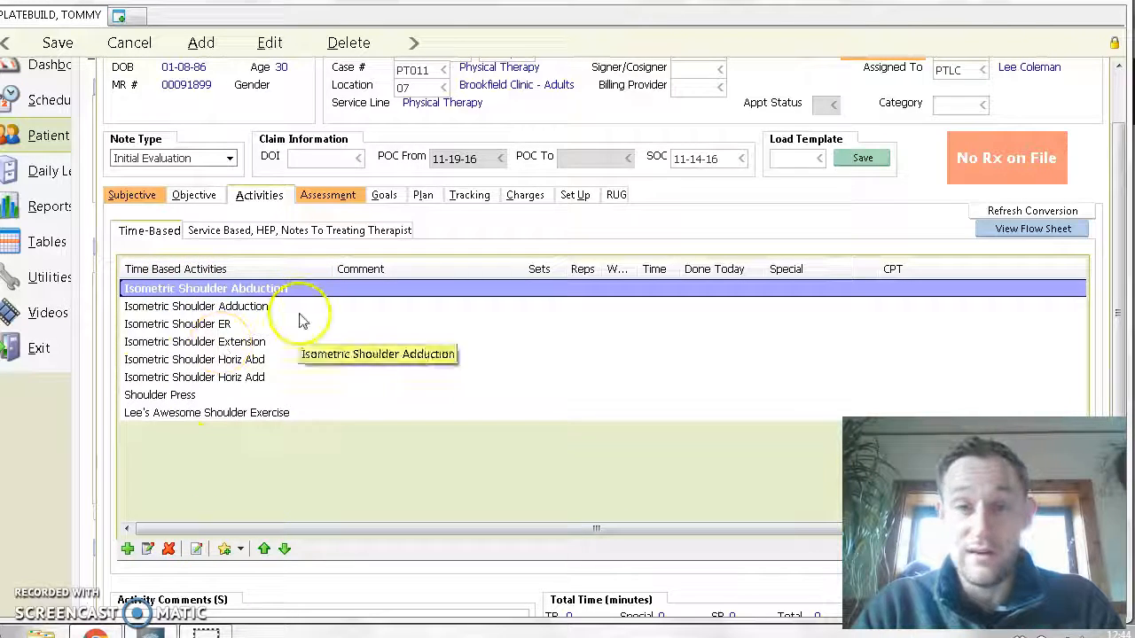
pyautogui.click(127, 549)
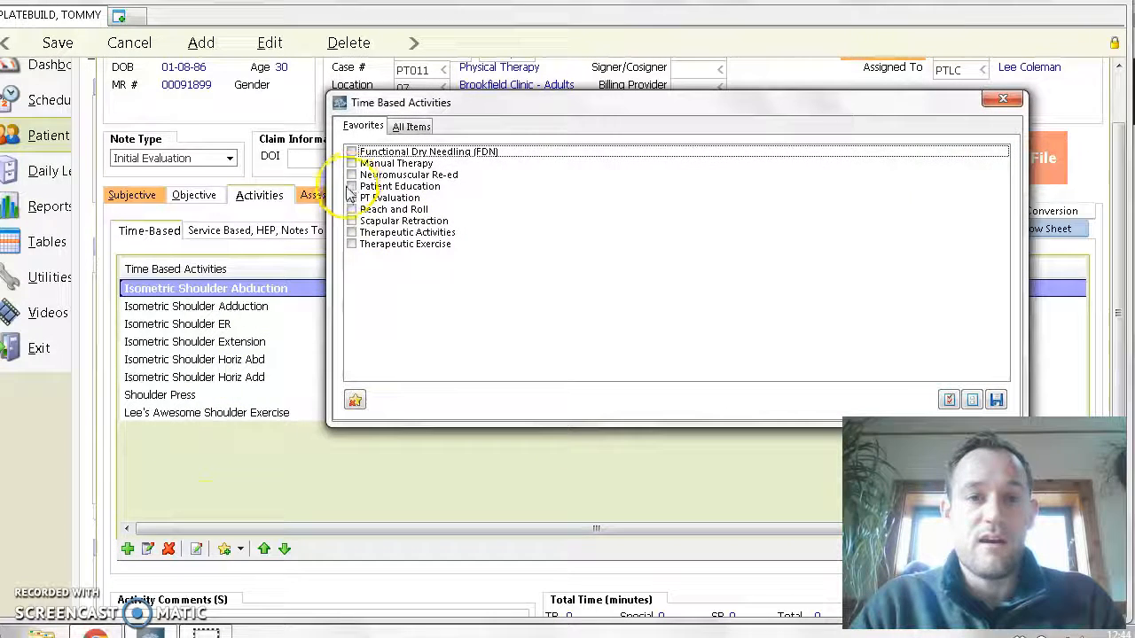
pyautogui.click(351, 244)
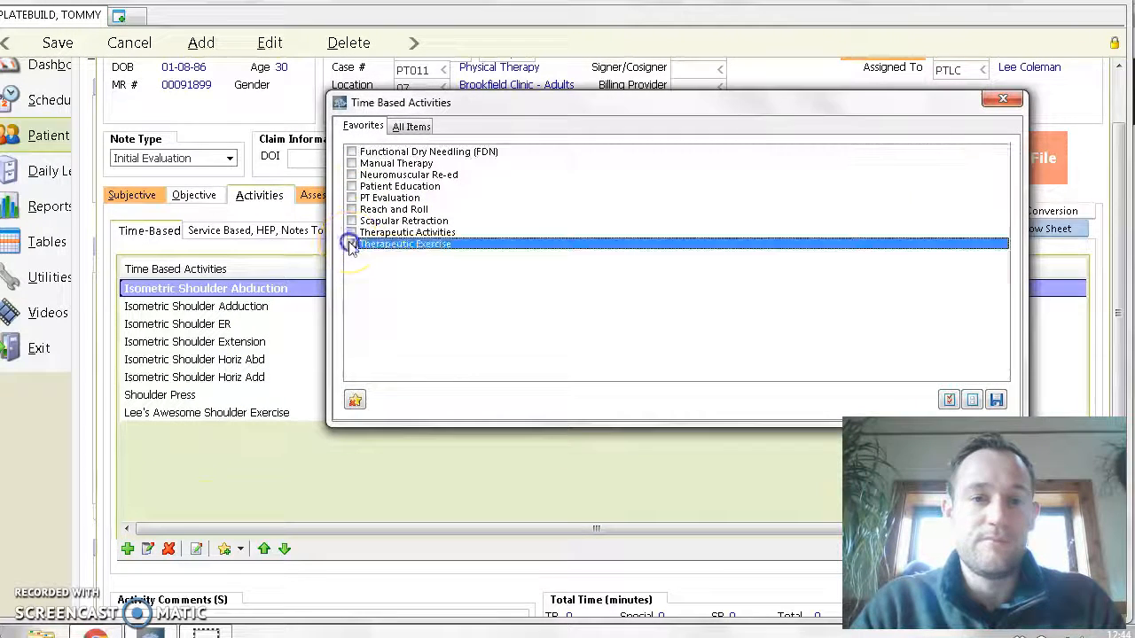
pyautogui.click(994, 399)
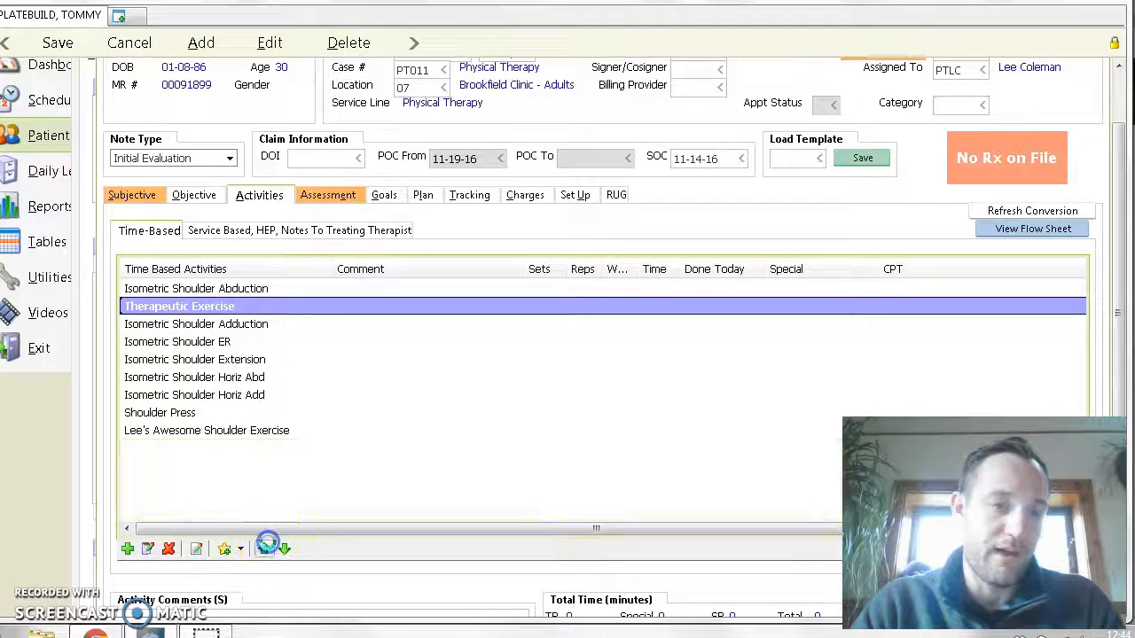
pyautogui.click(264, 549)
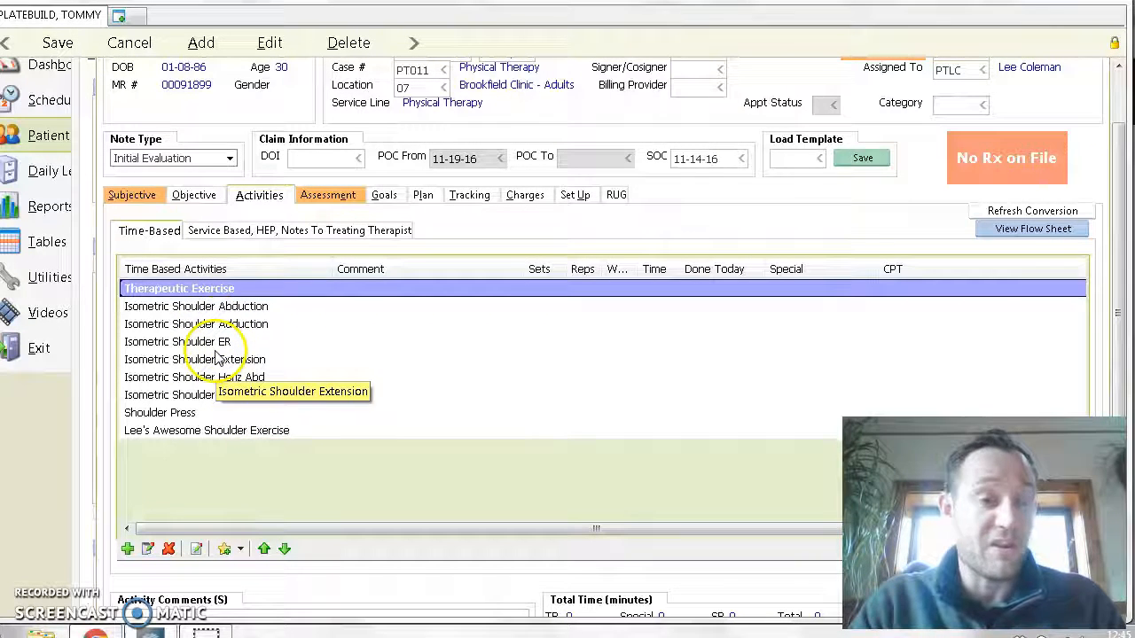
# - Assign the CPT code Therapeutic Exercise (97110) - [TP001] to all time-based activities, from Therapeutic Exercise through the custom shoulder exercise
pyautogui.click(191, 303)
pyautogui.click(185, 290)
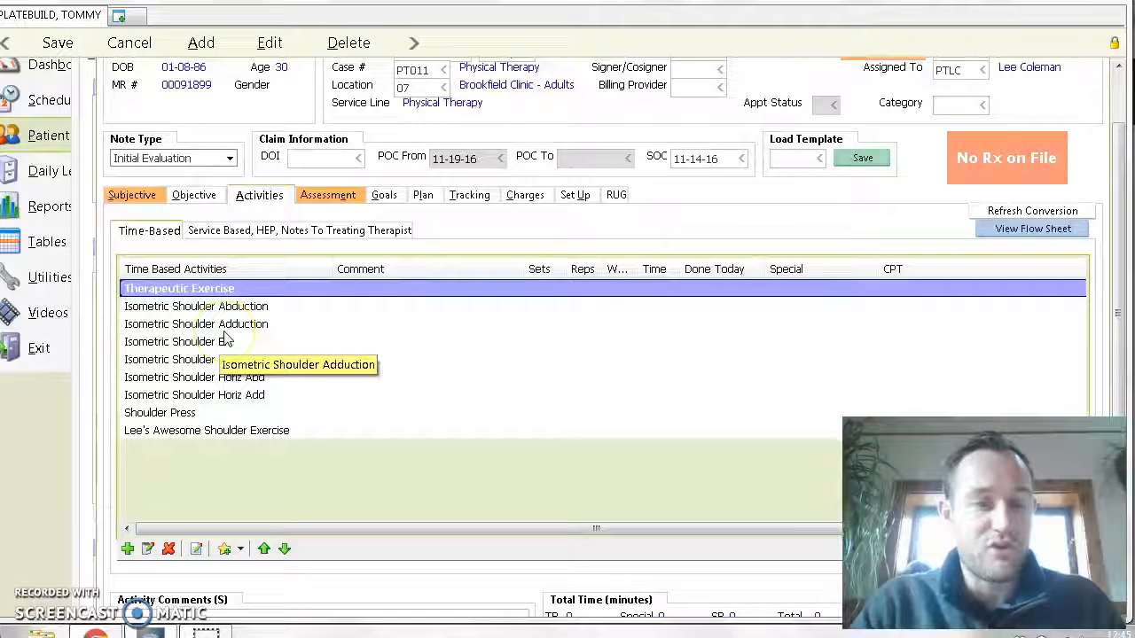
pyautogui.keyDown('shift'); pyautogui.click(203, 343); pyautogui.keyUp('shift')
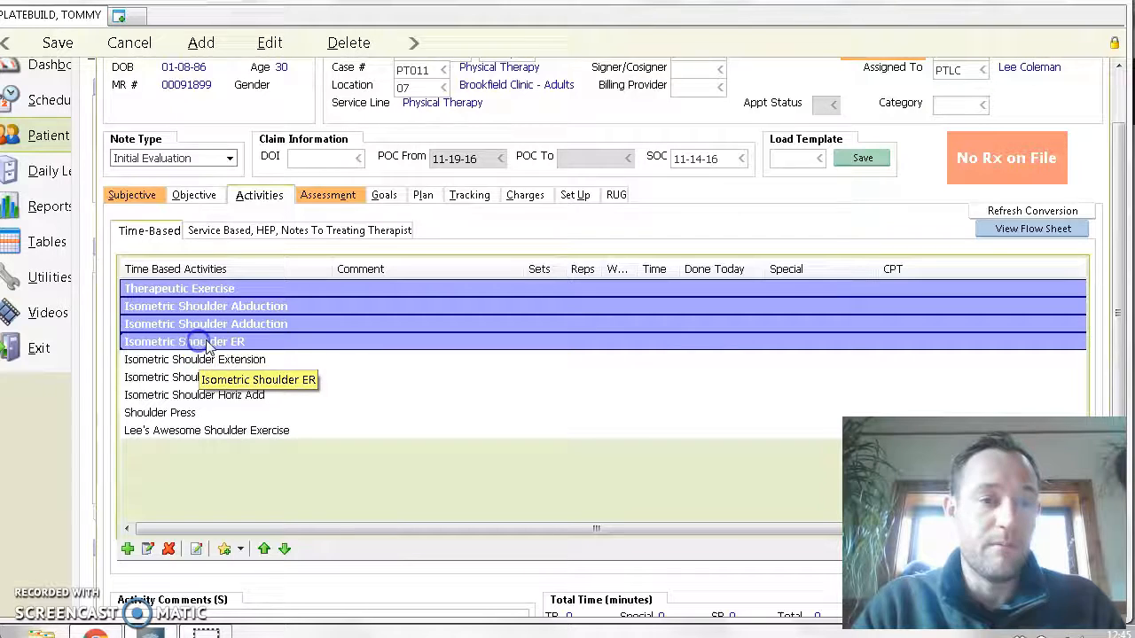
pyautogui.keyDown('shift'); pyautogui.click(185, 377); pyautogui.keyUp('shift')
pyautogui.keyDown('shift'); pyautogui.click(186, 396); pyautogui.keyUp('shift')
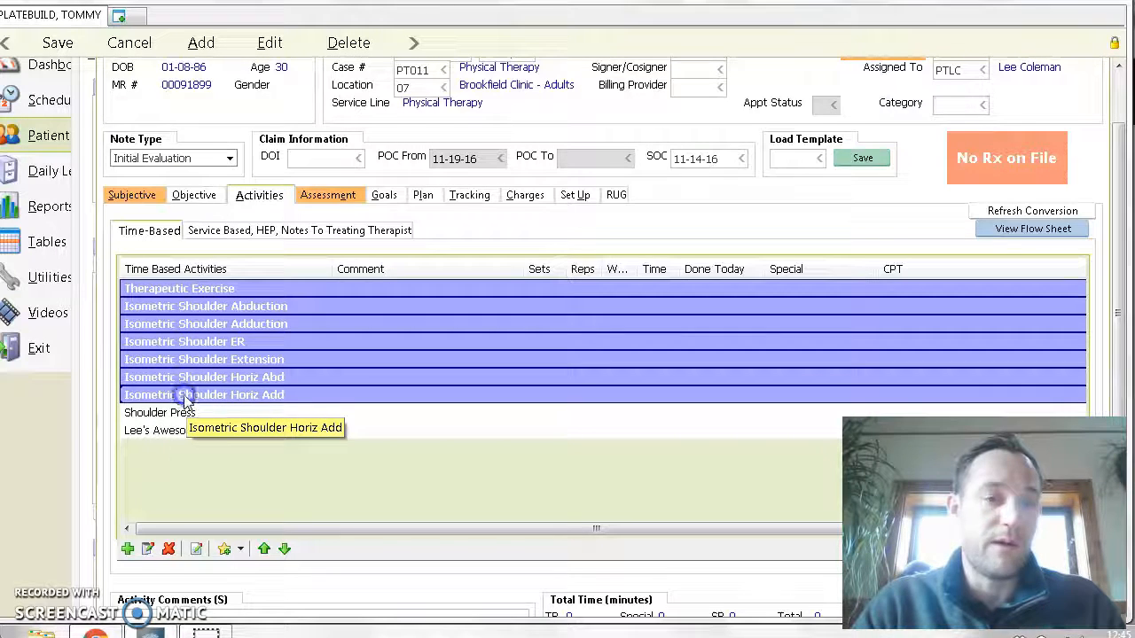
pyautogui.keyDown('shift'); pyautogui.click(167, 431); pyautogui.keyUp('shift')
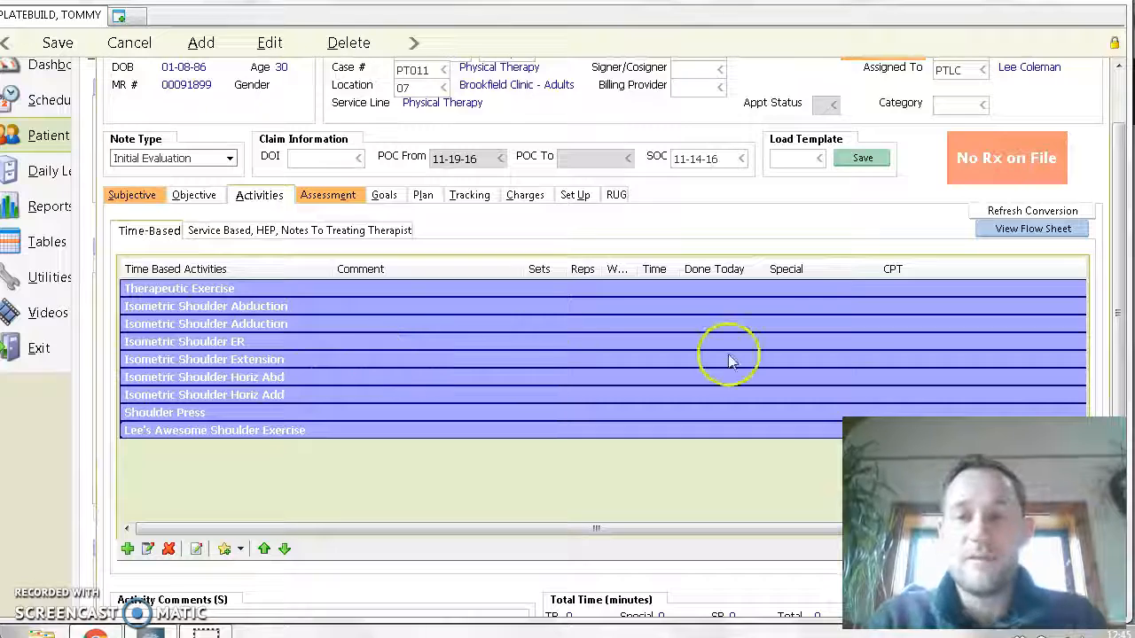
pyautogui.doubleClick(911, 318)
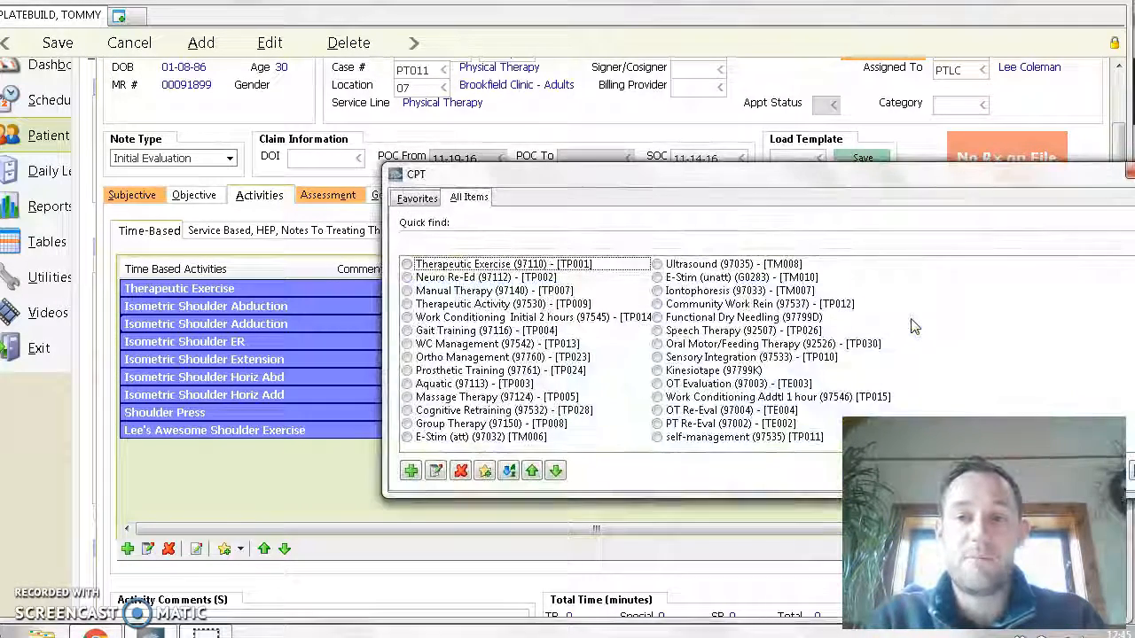
pyautogui.click(407, 265)
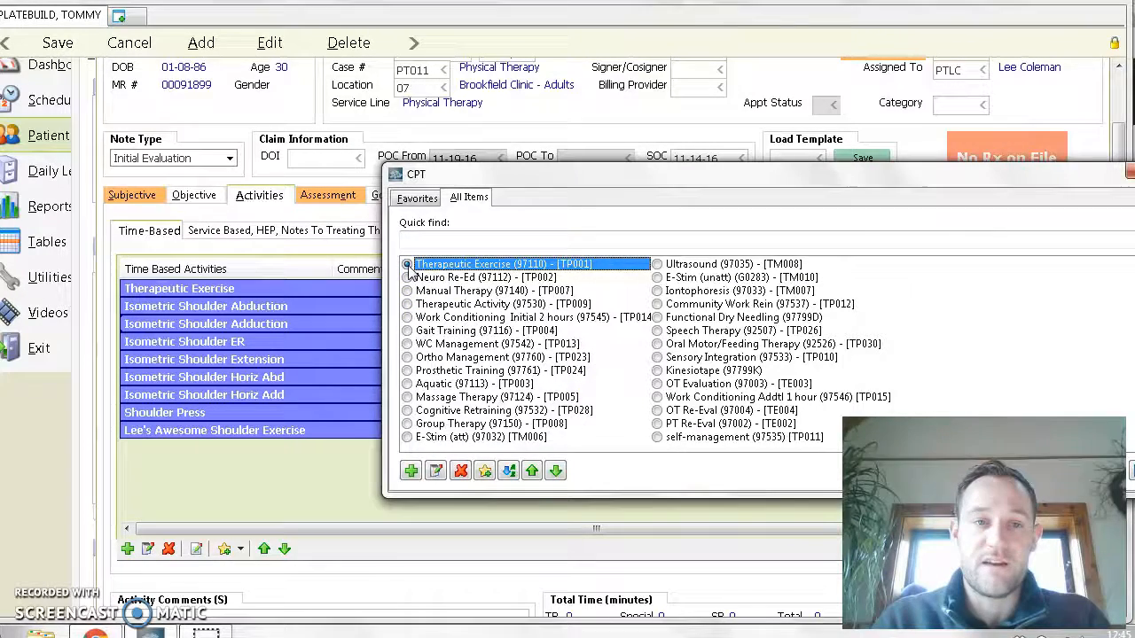
pyautogui.doubleClick(407, 265)
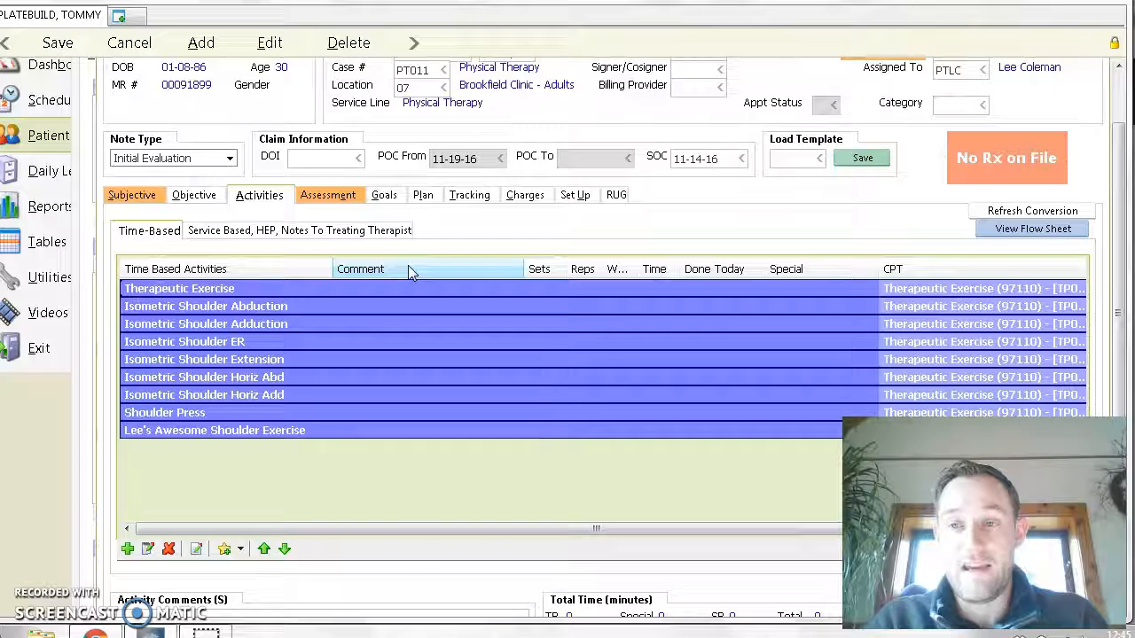
pyautogui.click(600, 371)
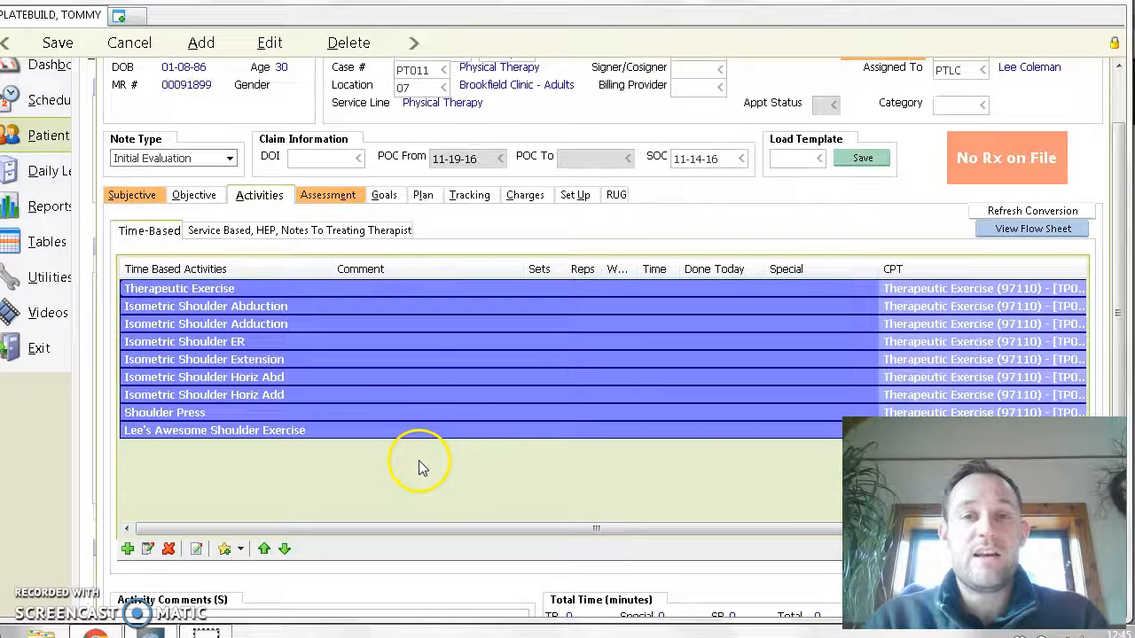
pyautogui.click(575, 460)
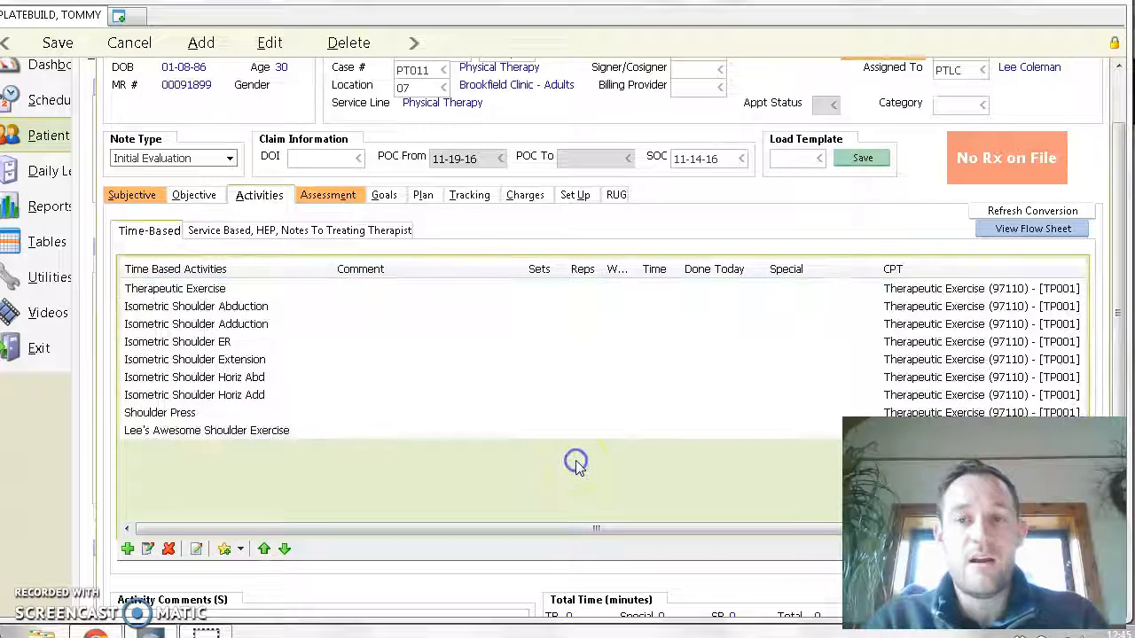
# - Mark every time-based activity, from Therapeutic Exercise through the custom shoulder exercise, as Yes for Done Today
pyautogui.click(711, 294)
pyautogui.click(711, 296)
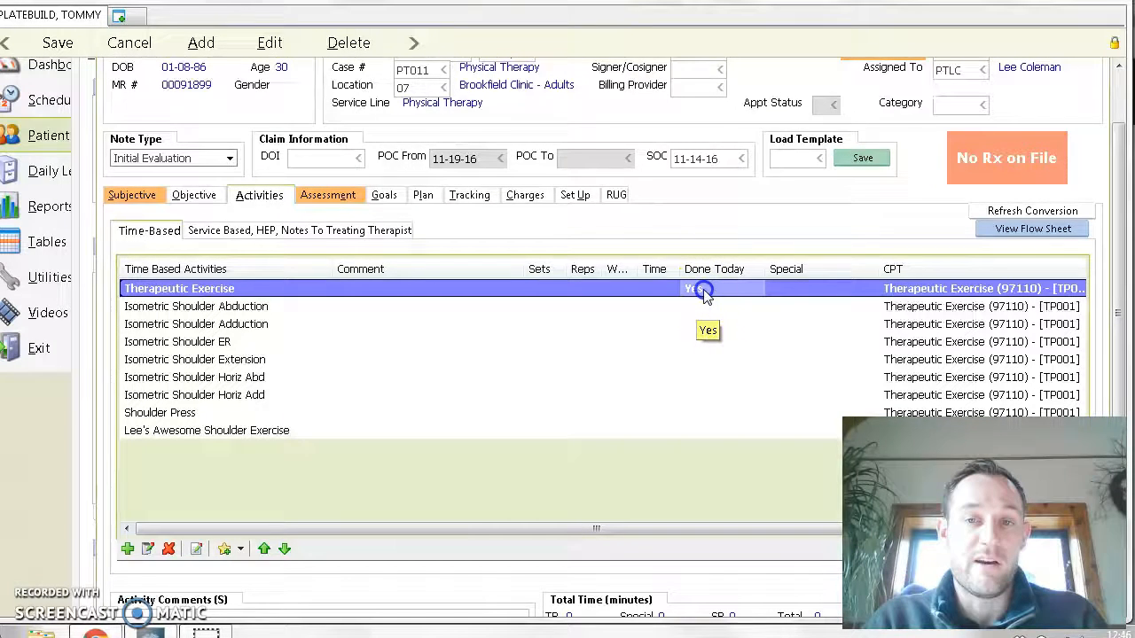
pyautogui.click(734, 302)
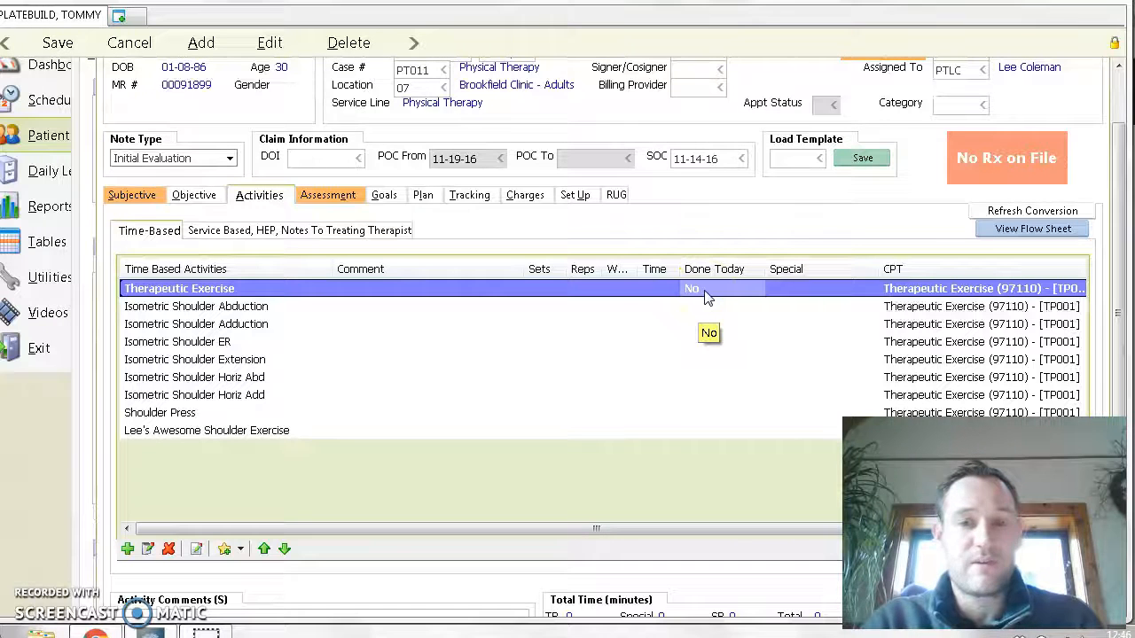
pyautogui.click(709, 393)
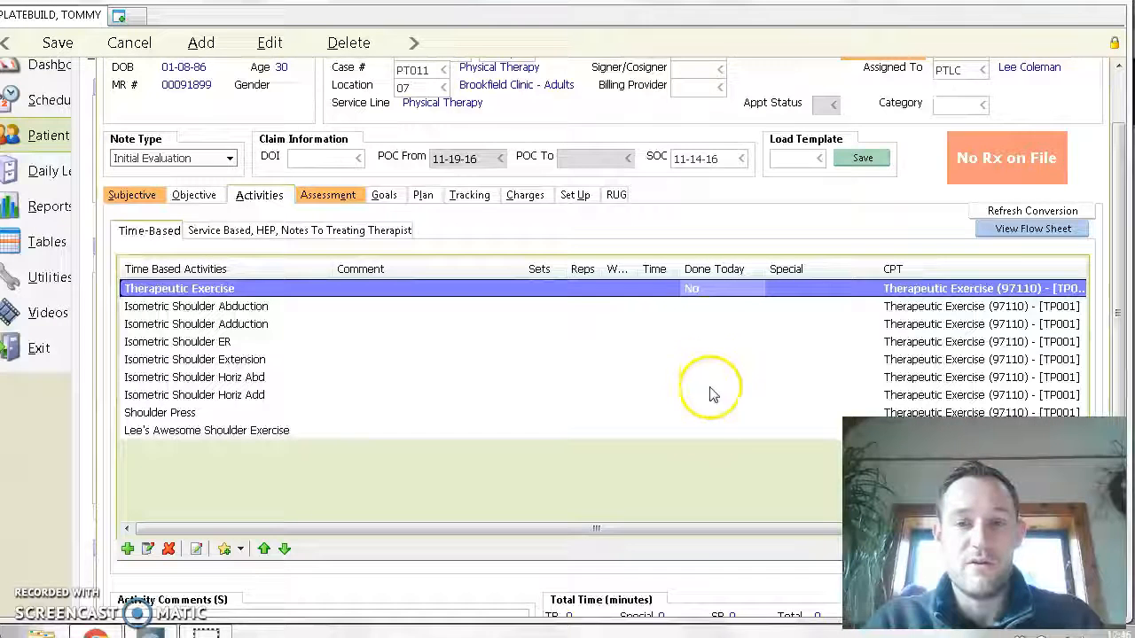
pyautogui.keyDown('shift'); pyautogui.click(701, 433); pyautogui.keyUp('shift')
pyautogui.click(704, 339)
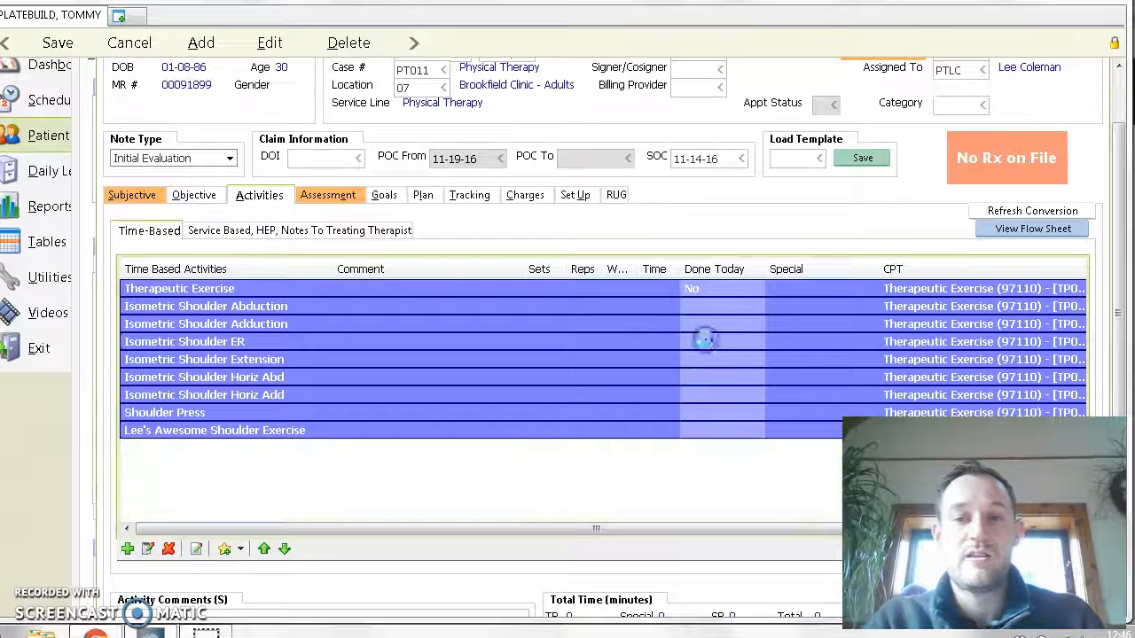
pyautogui.click(609, 468)
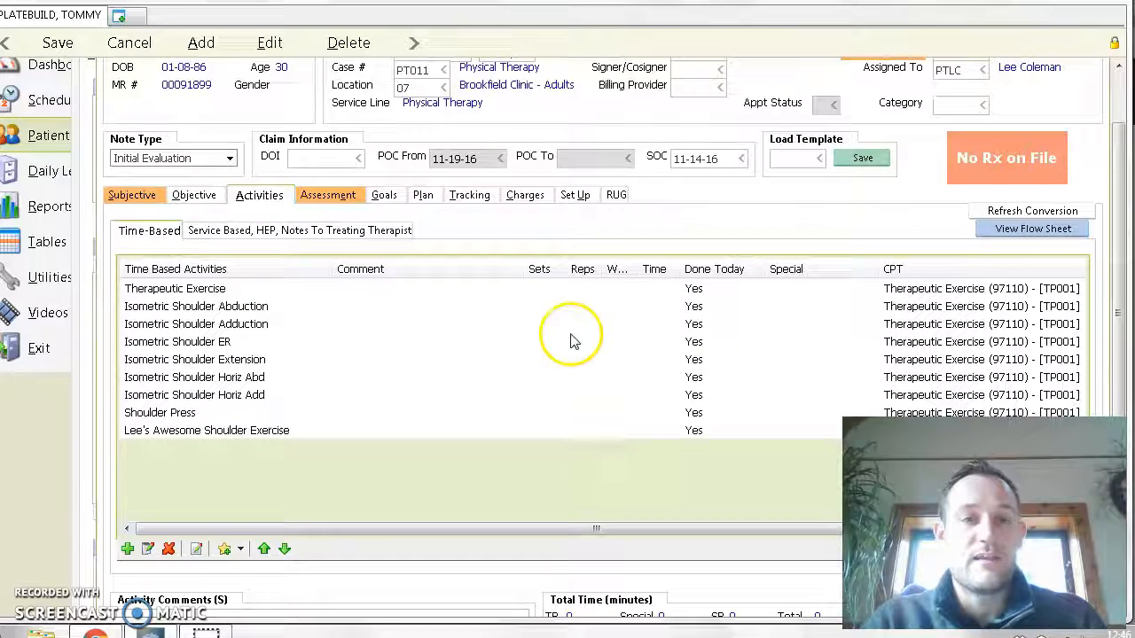
# - Set the sets to 3 for all activities from Isometric Shoulder Abduction through the custom shoulder exercise
pyautogui.click(543, 306)
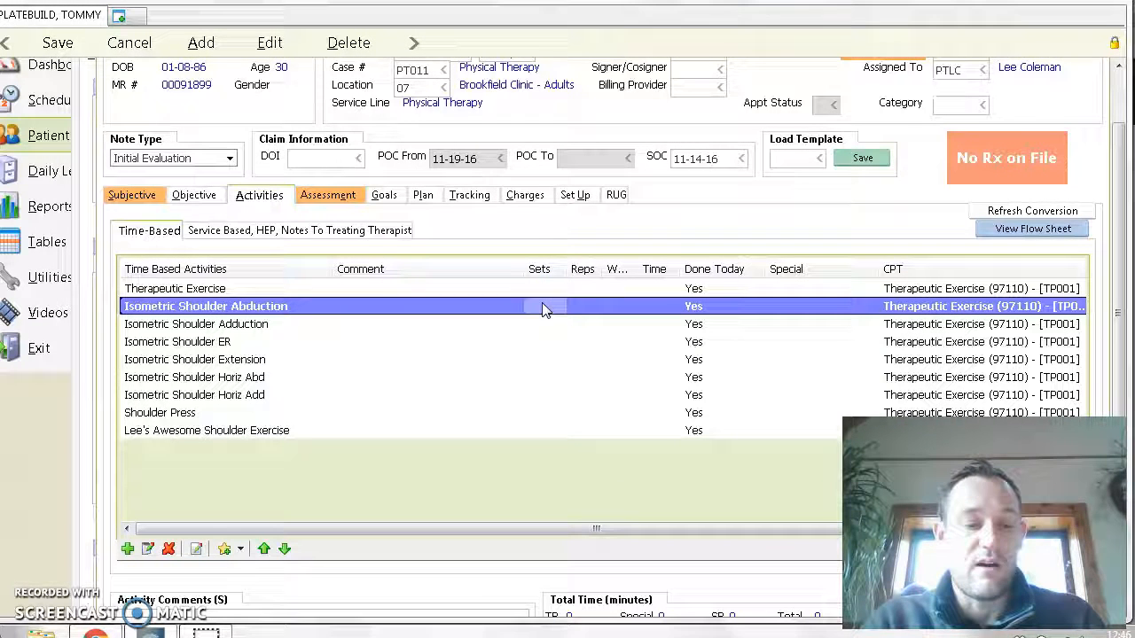
pyautogui.click(548, 436)
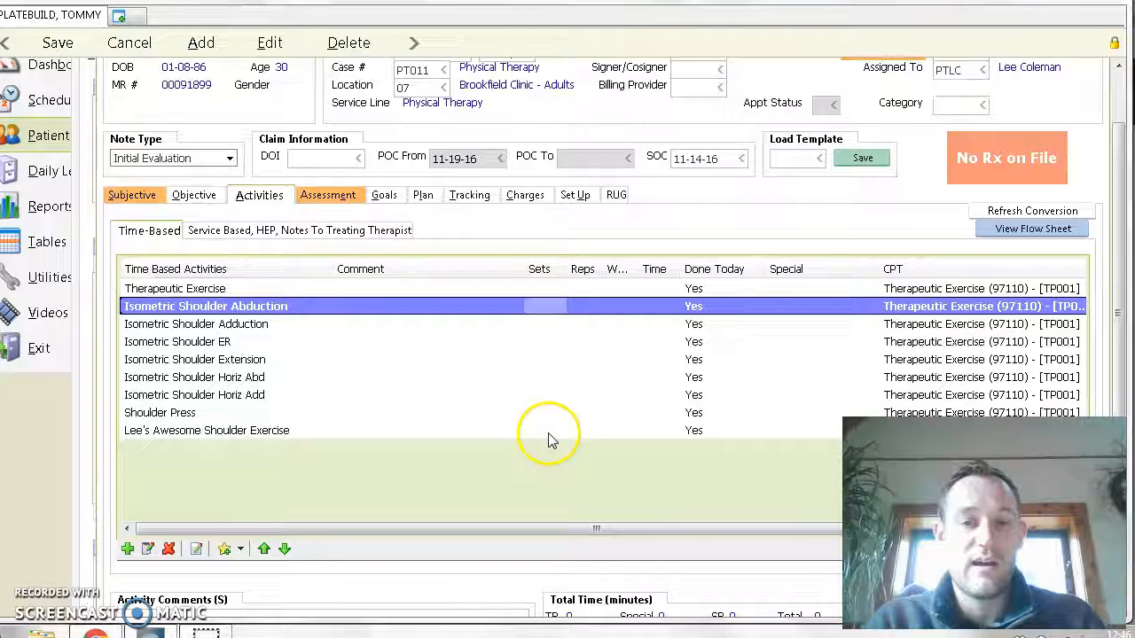
pyautogui.keyDown('shift'); pyautogui.click(548, 432); pyautogui.keyUp('shift')
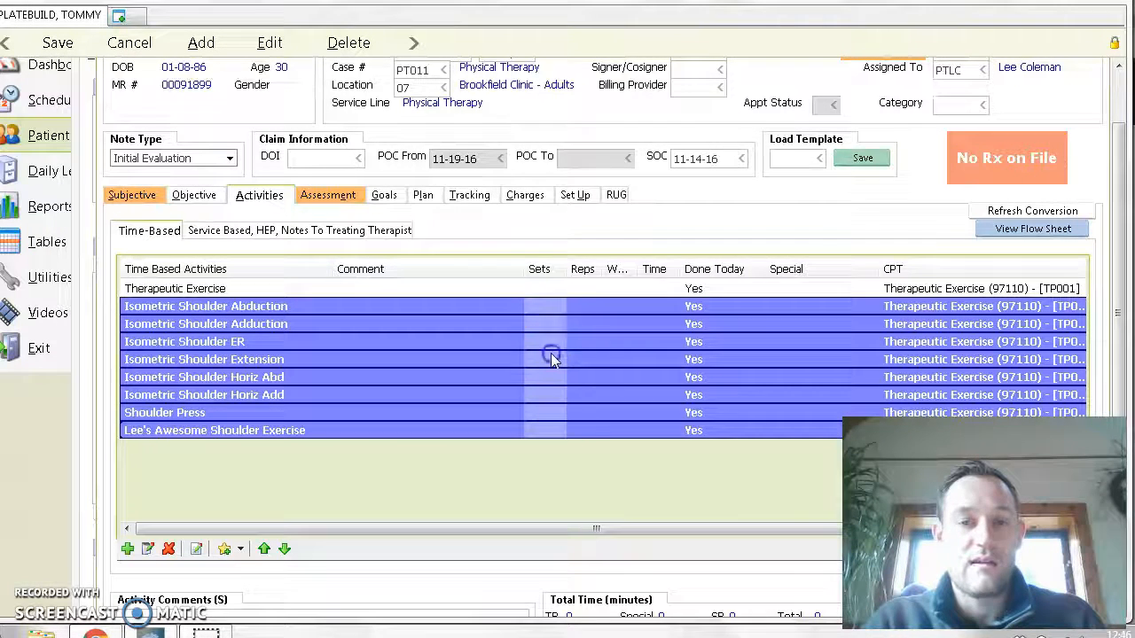
pyautogui.write('3')
pyautogui.press('Return')
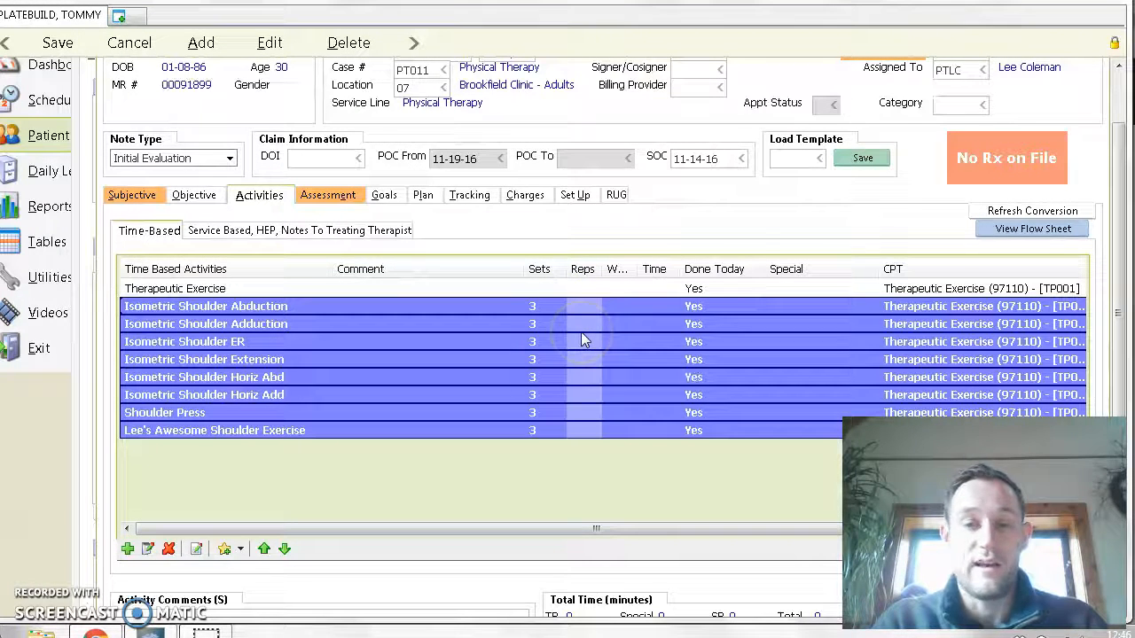
# - Set the reps to 10 for the same group of shoulder exercises, leaving out the Therapeutic Exercise row
pyautogui.doubleClick(580, 341)
pyautogui.write('10')
pyautogui.press('Return')
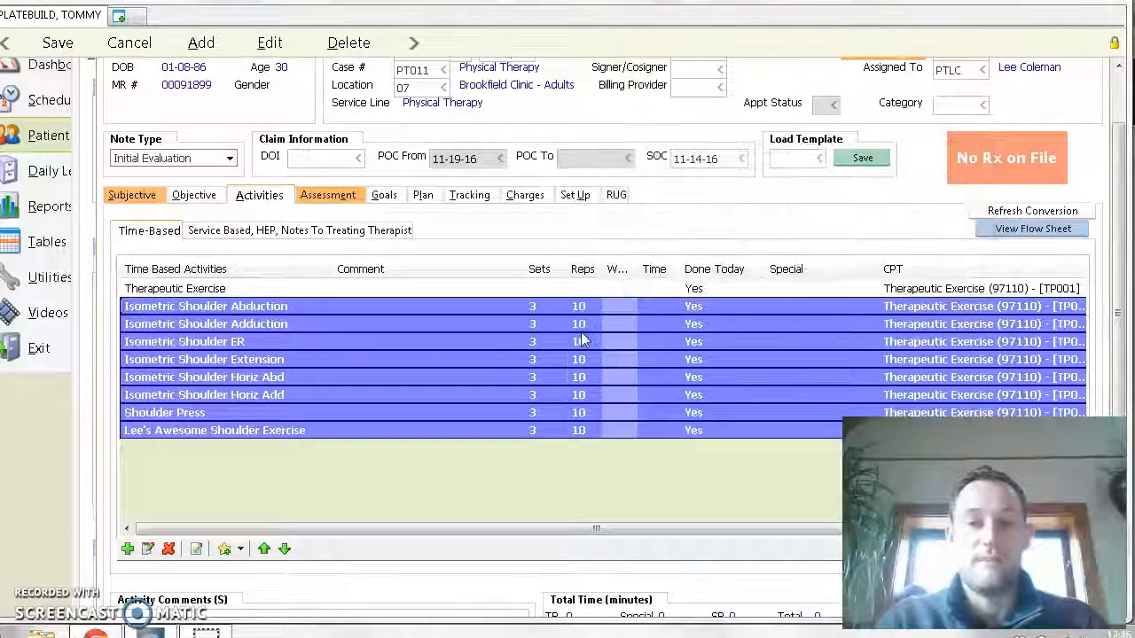
pyautogui.click(412, 471)
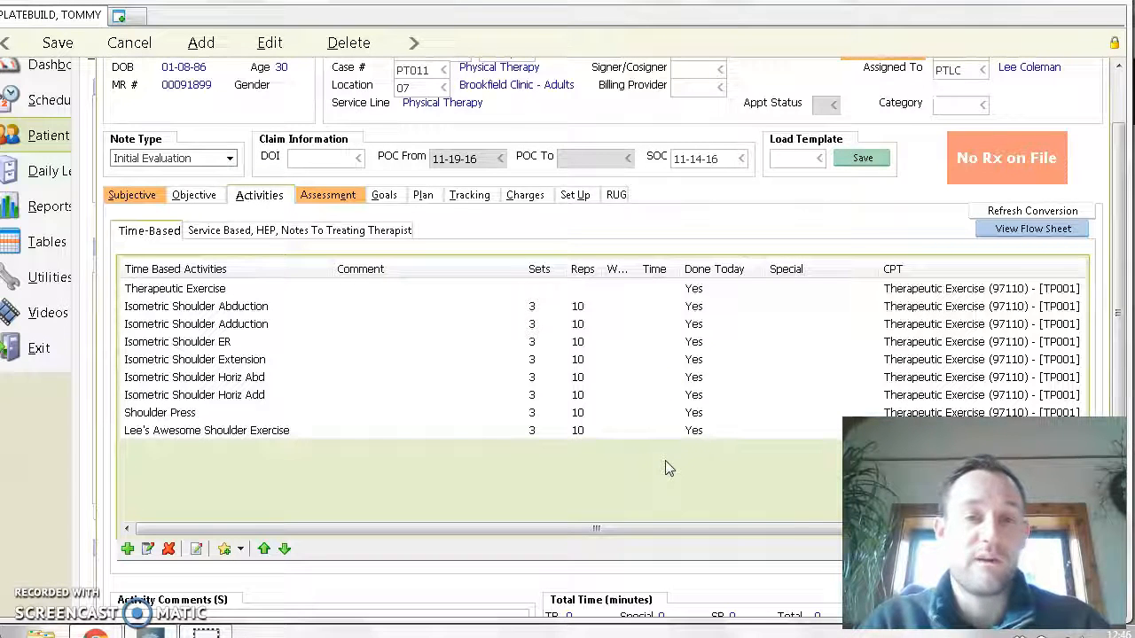
# - Set the time of the Therapeutic Exercise activity to 30 minutes
pyautogui.click(656, 330)
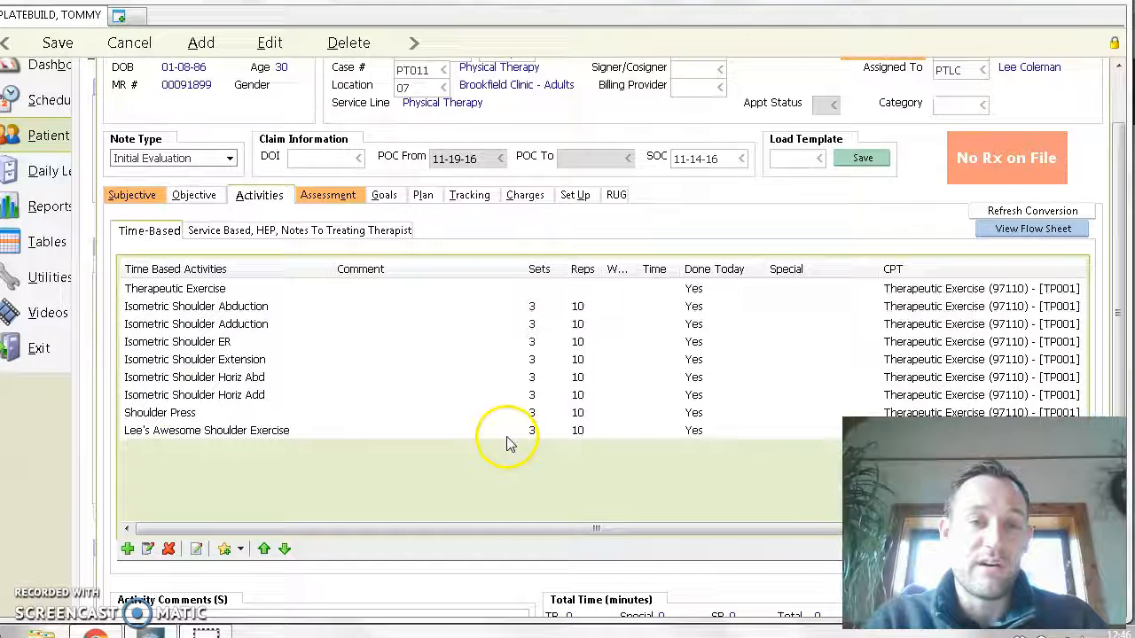
pyautogui.click(658, 292)
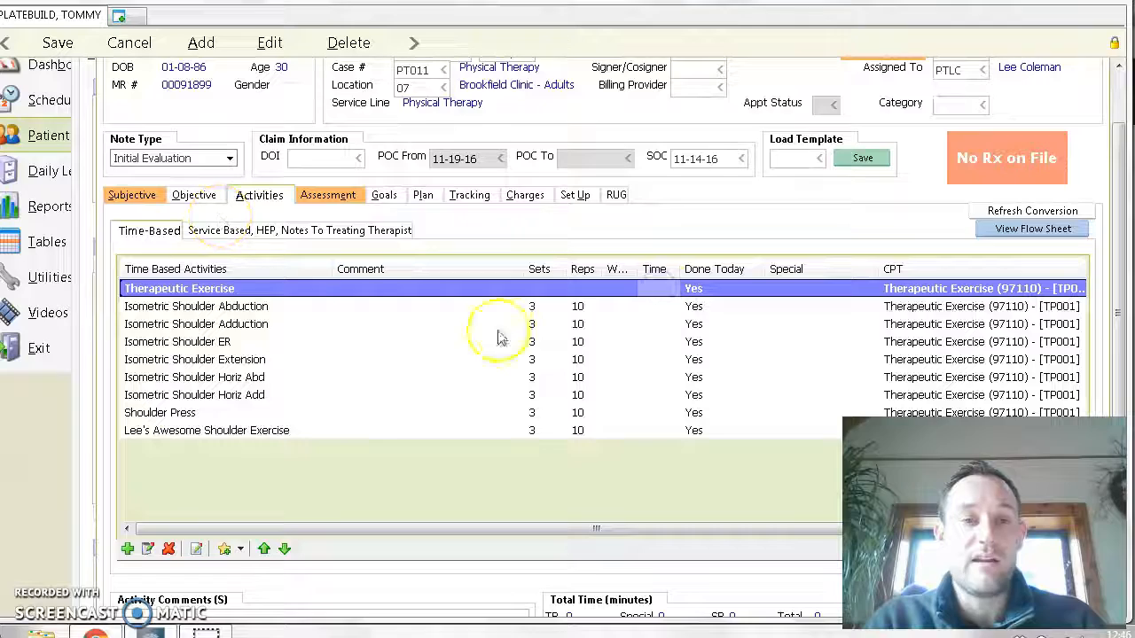
pyautogui.write('30')
pyautogui.press('Return')
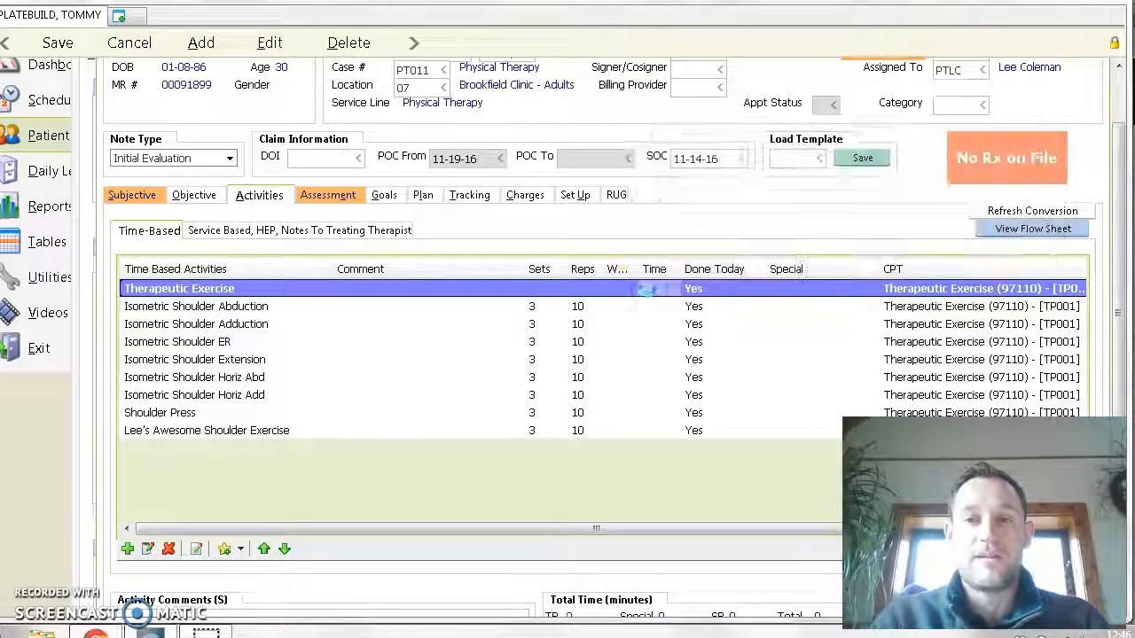
# - Transfer the charges from the activities into the note's PT/OT charges and return to the time-based activities list
pyautogui.moveTo(1119, 206); pyautogui.dragTo(1118, 228)
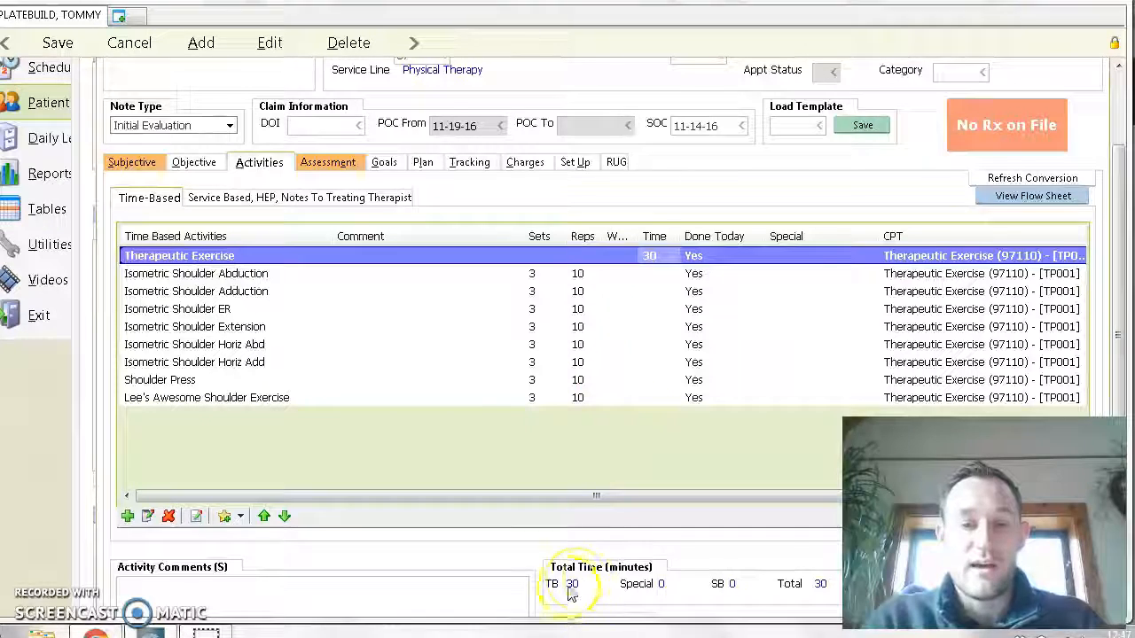
pyautogui.click(523, 162)
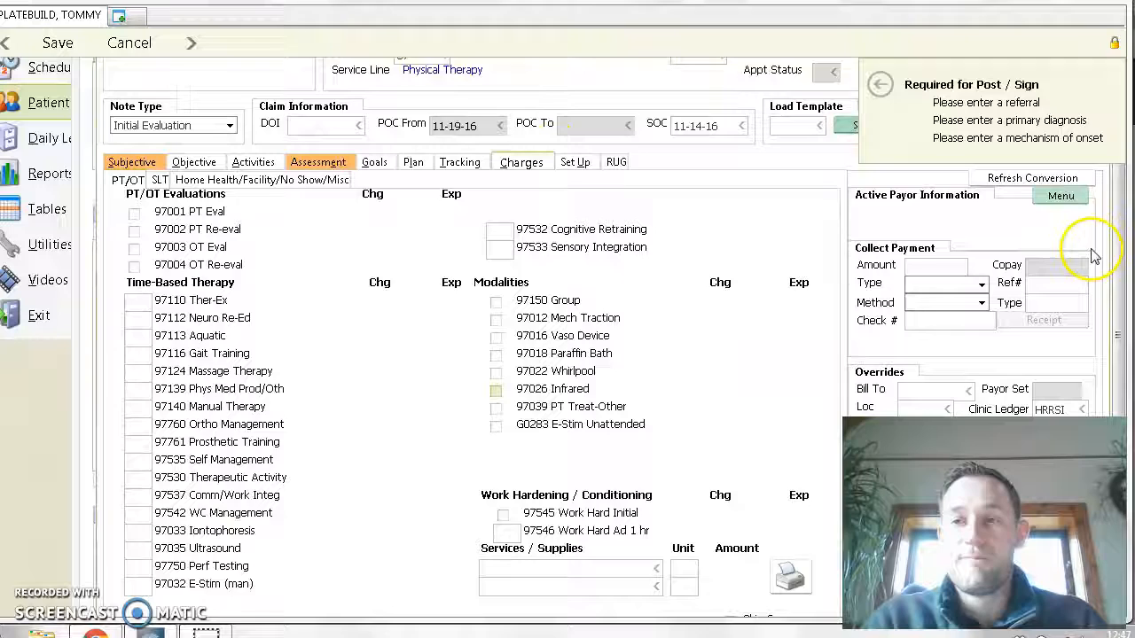
pyautogui.moveTo(1117, 248); pyautogui.dragTo(1118, 354)
pyautogui.click(919, 390)
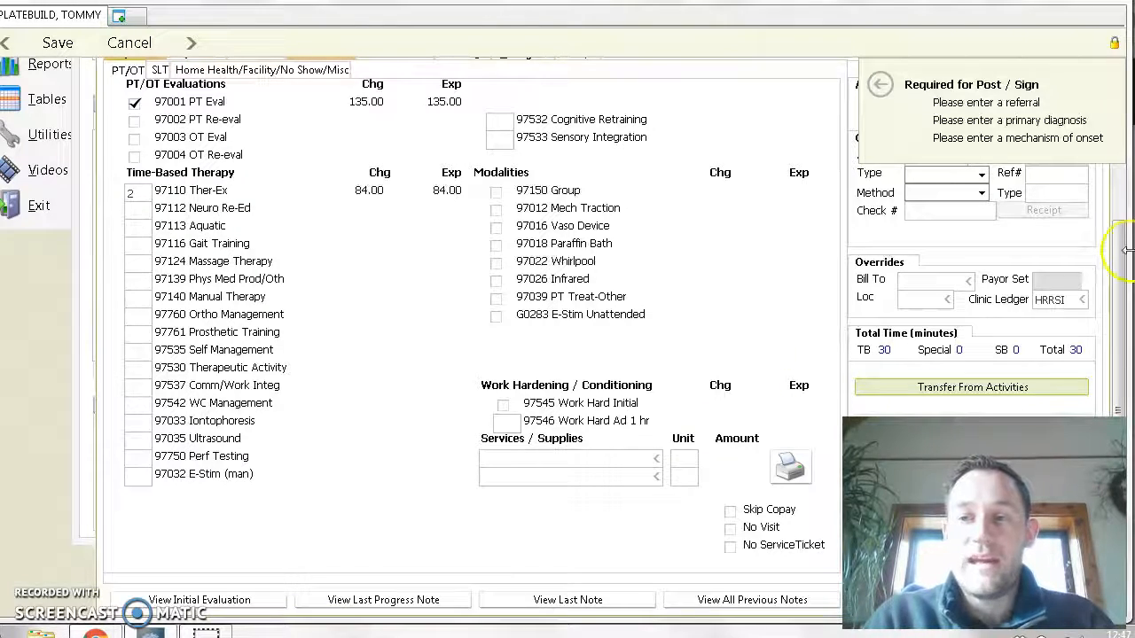
pyautogui.scroll(3, 1118, 257)
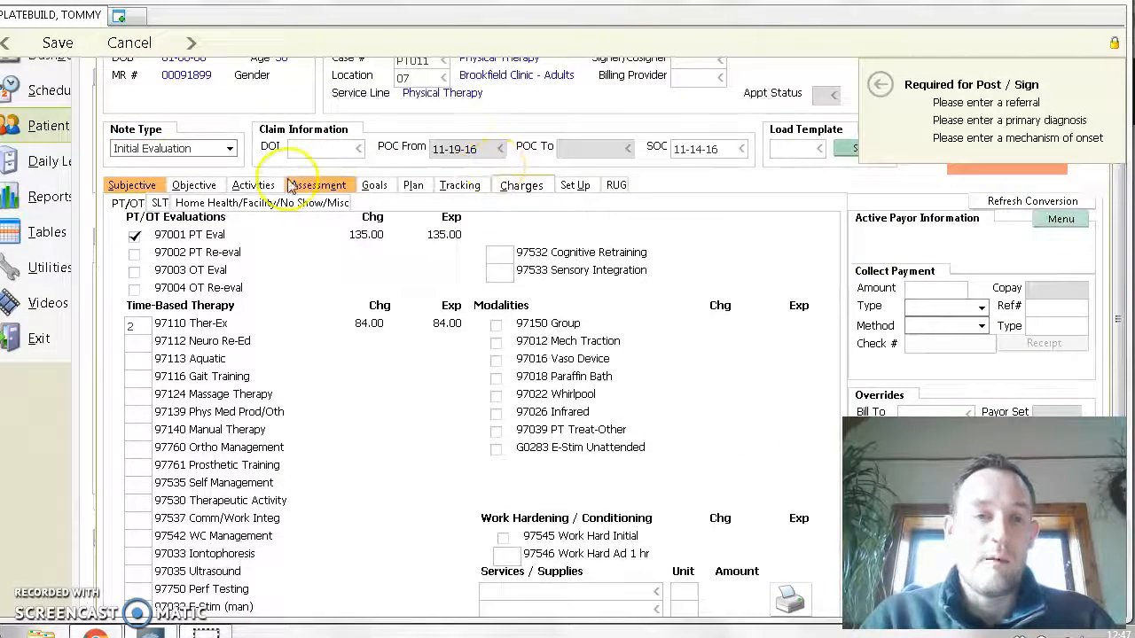
pyautogui.click(254, 186)
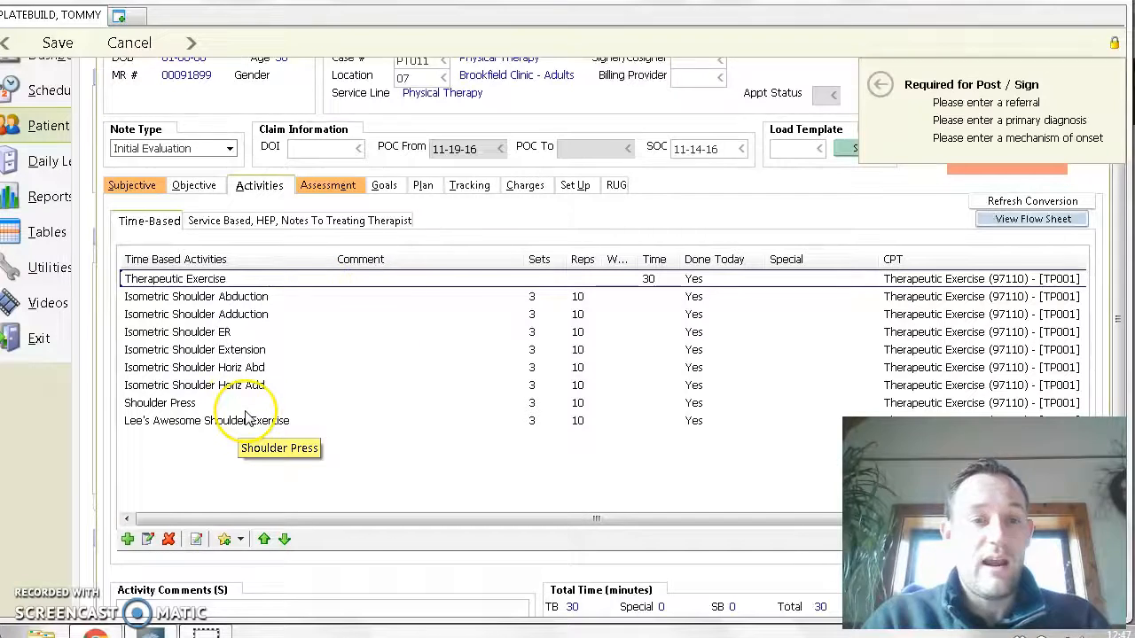